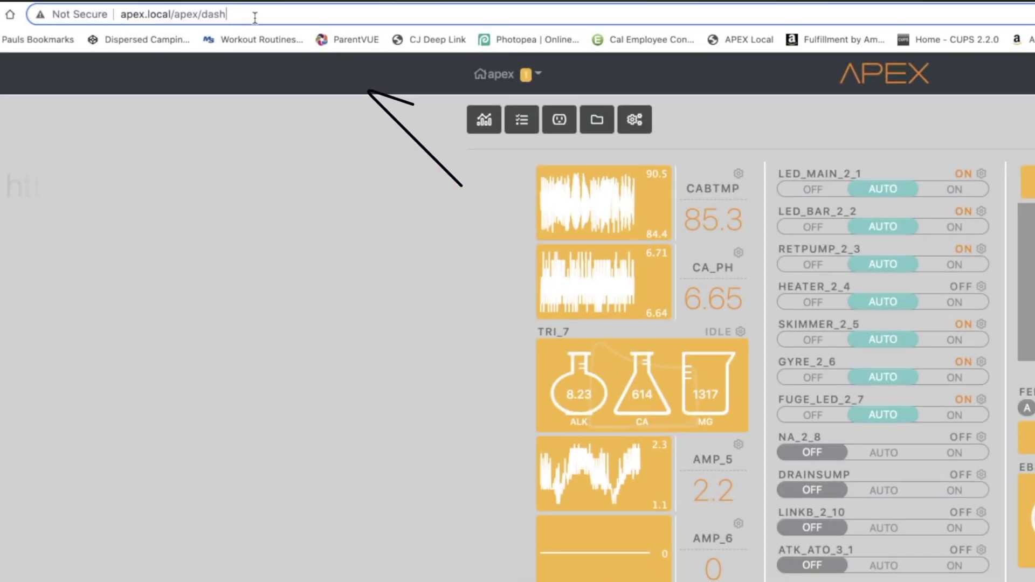
click(149, 8)
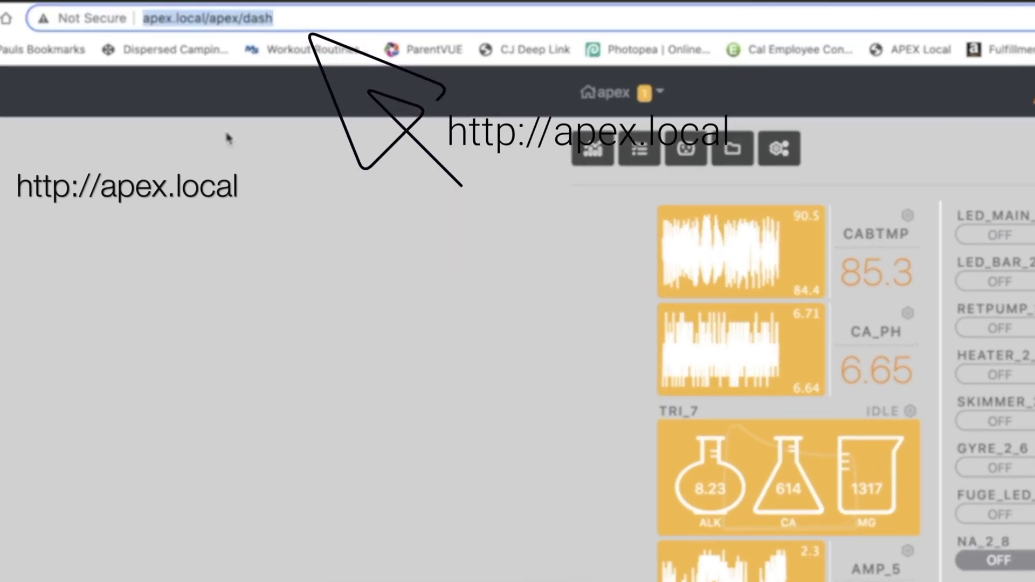
click(234, 237)
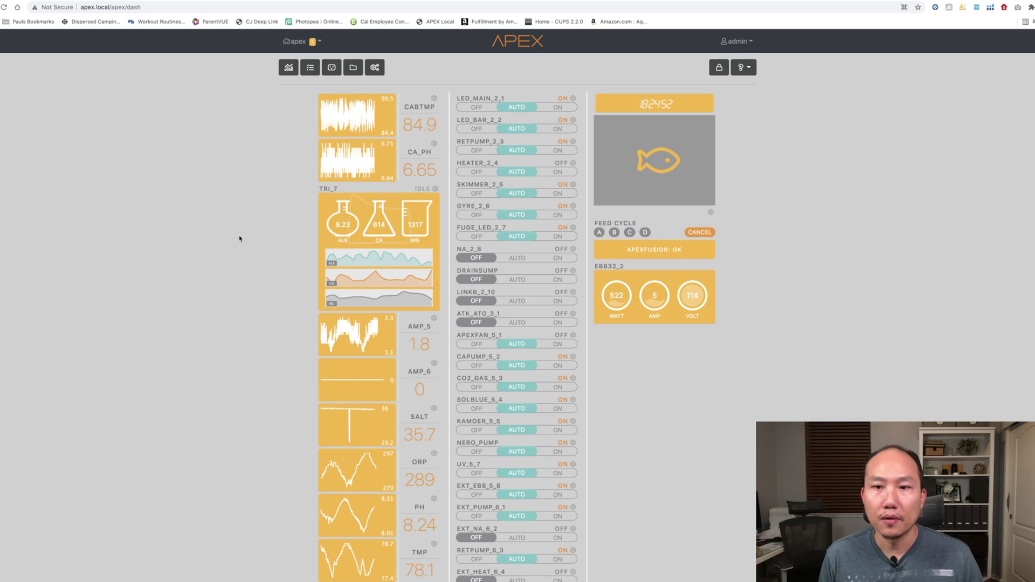
Switch to the Humble.Fish thread on customizing the Trident's test schedule and read how to find the module number and output address
key(ctrl+Tab)
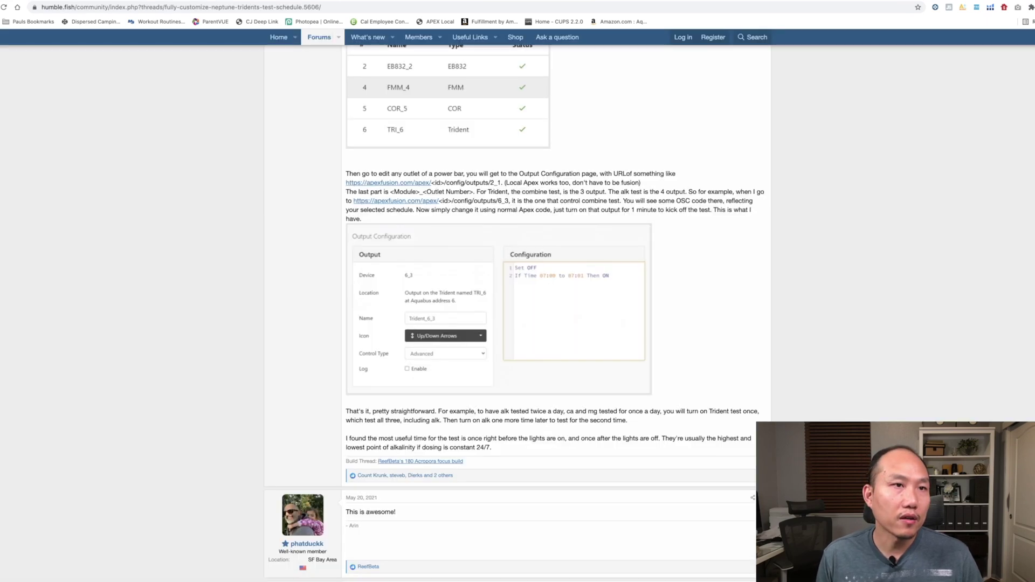
scroll(287, 354, up, 6)
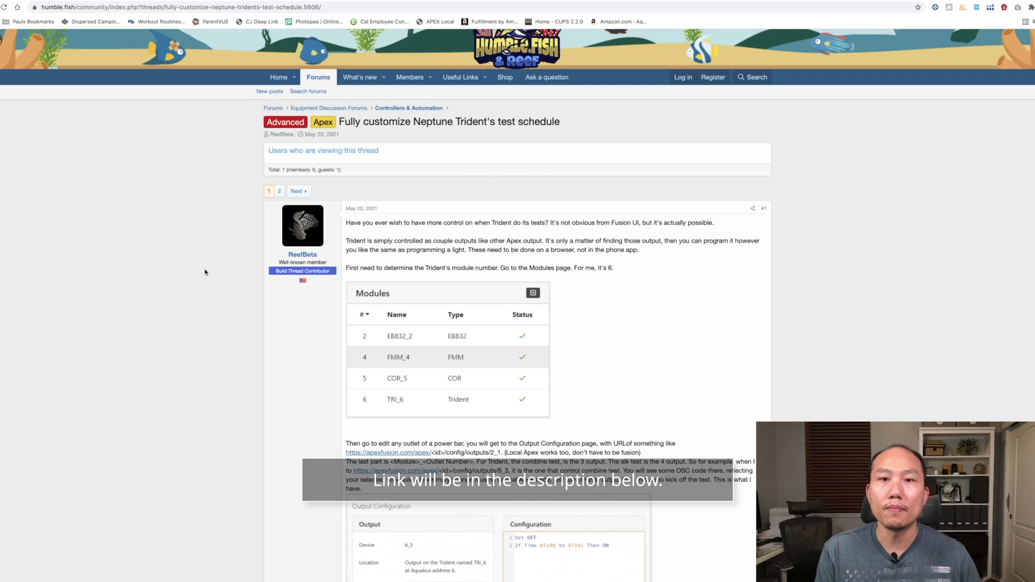
scroll(225, 340, down, 2)
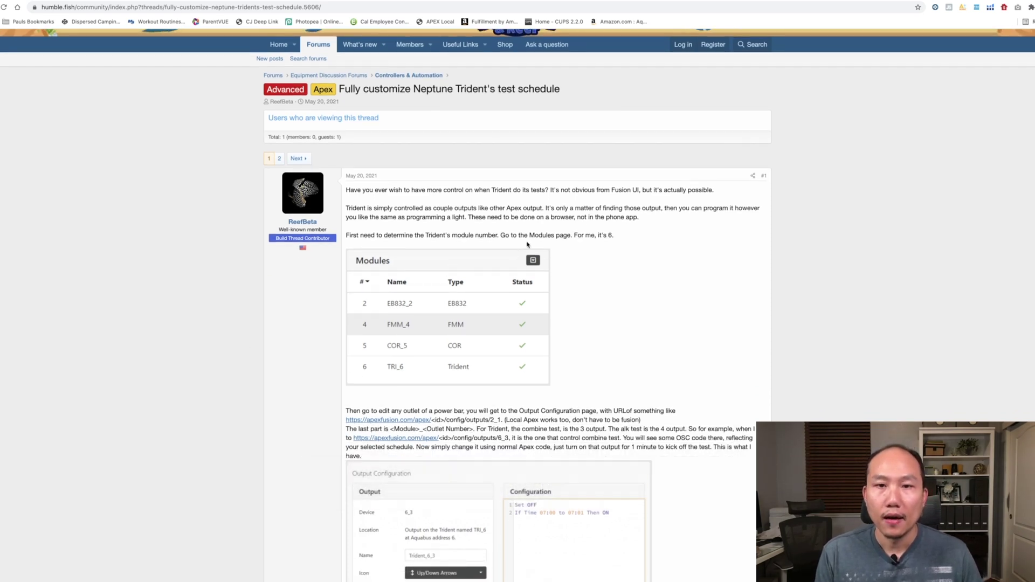
drag(594, 191, 651, 190)
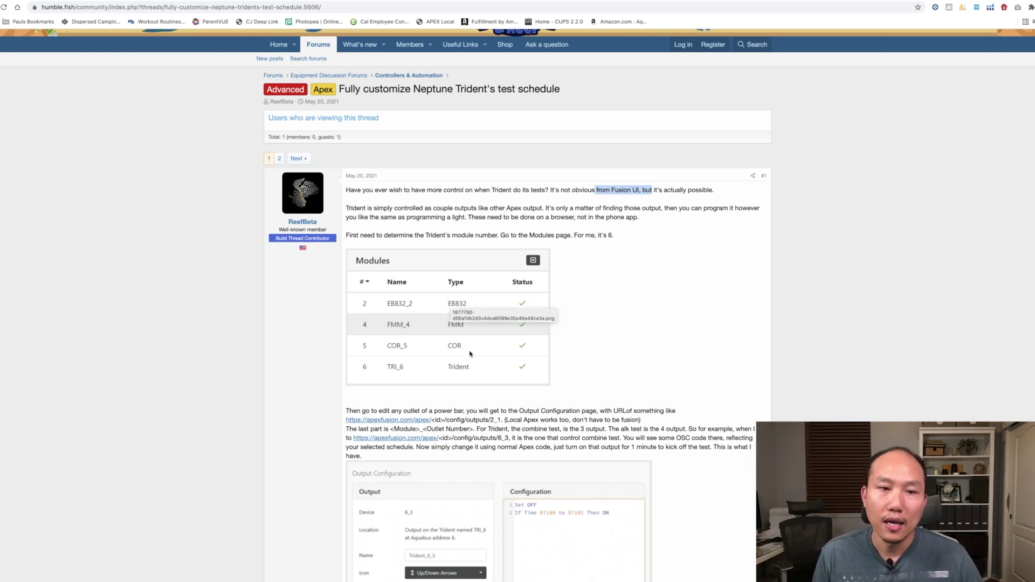
scroll(468, 384, down, 1)
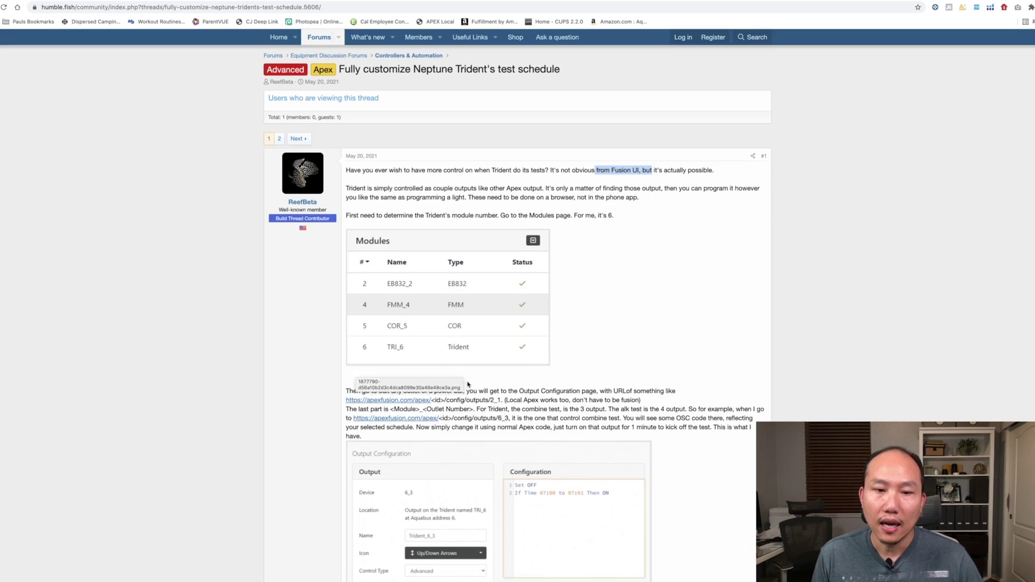
scroll(283, 360, down, 2)
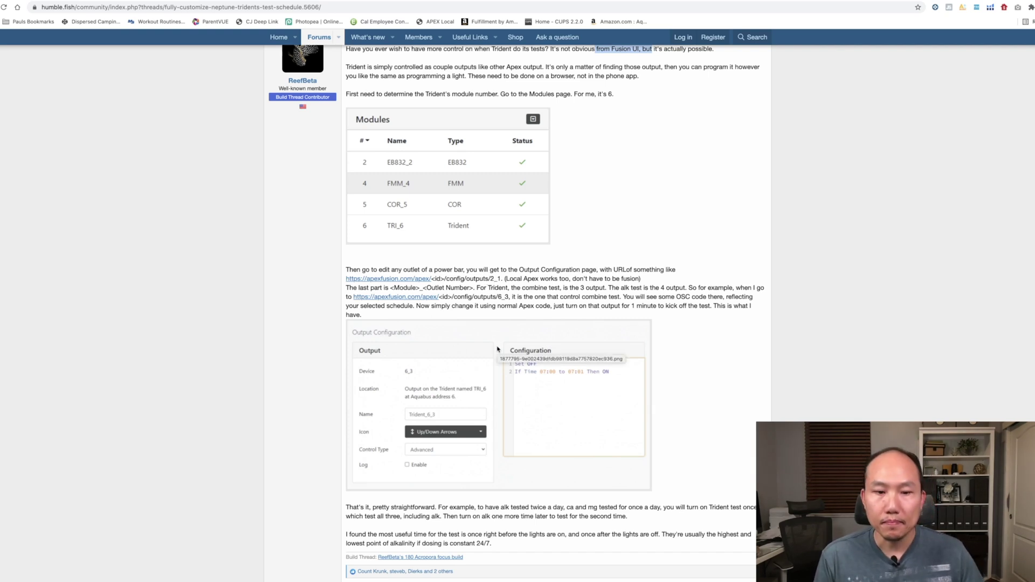
scroll(497, 350, up, 1)
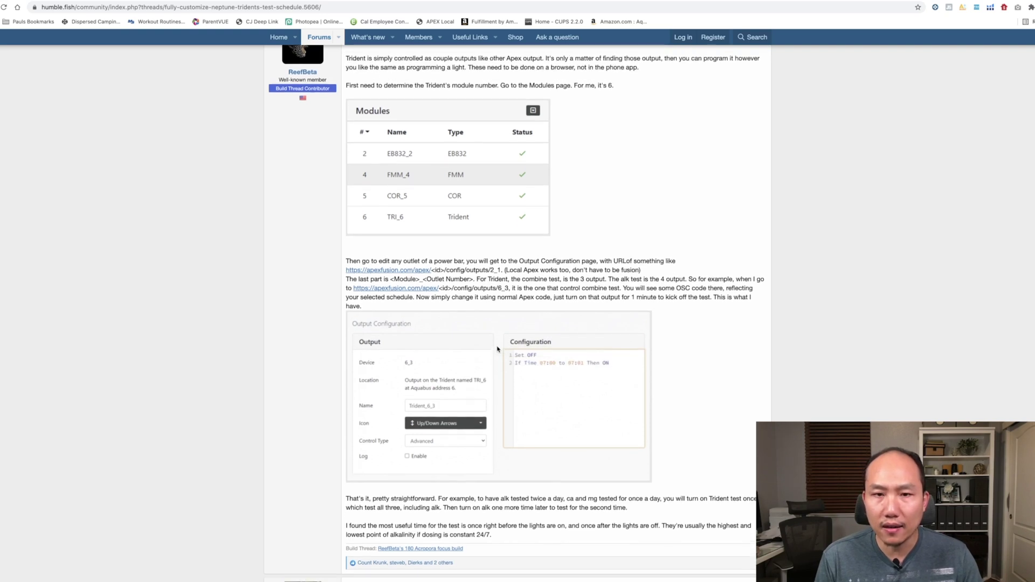
scroll(497, 350, up, 1)
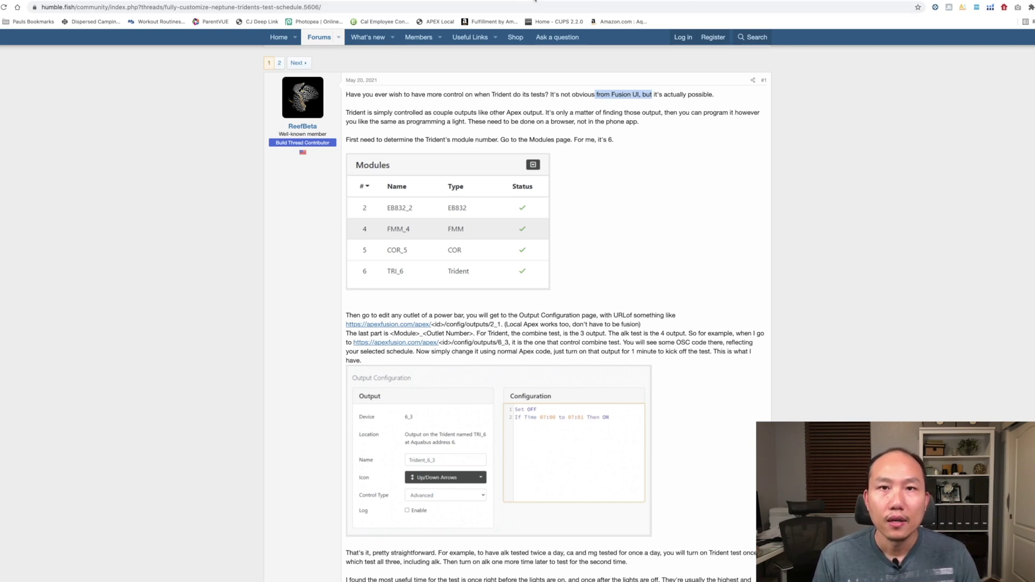
Return to the local Apex dashboard and open the Modules list to look up the Trident's module number
click(538, 1)
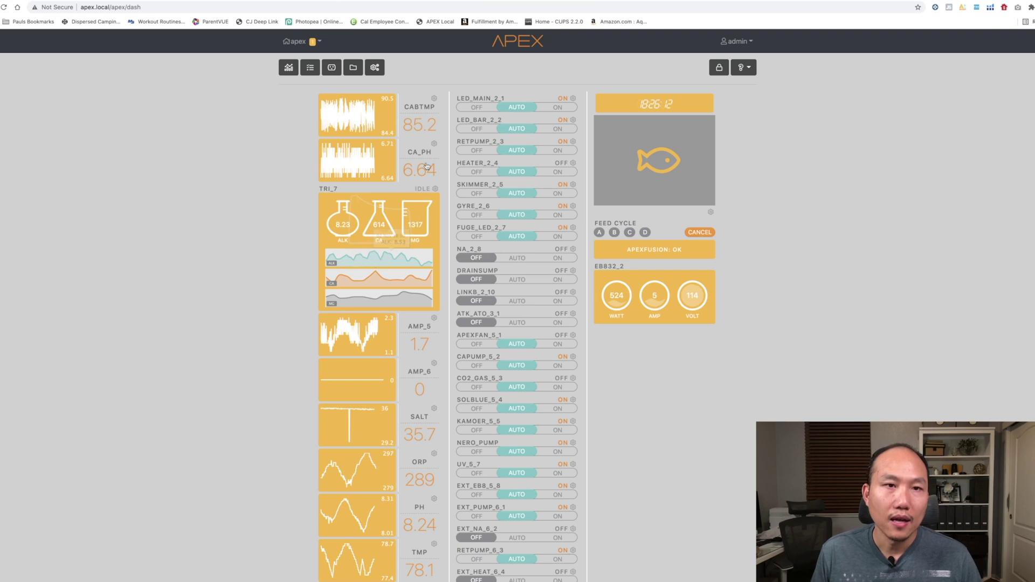
click(375, 67)
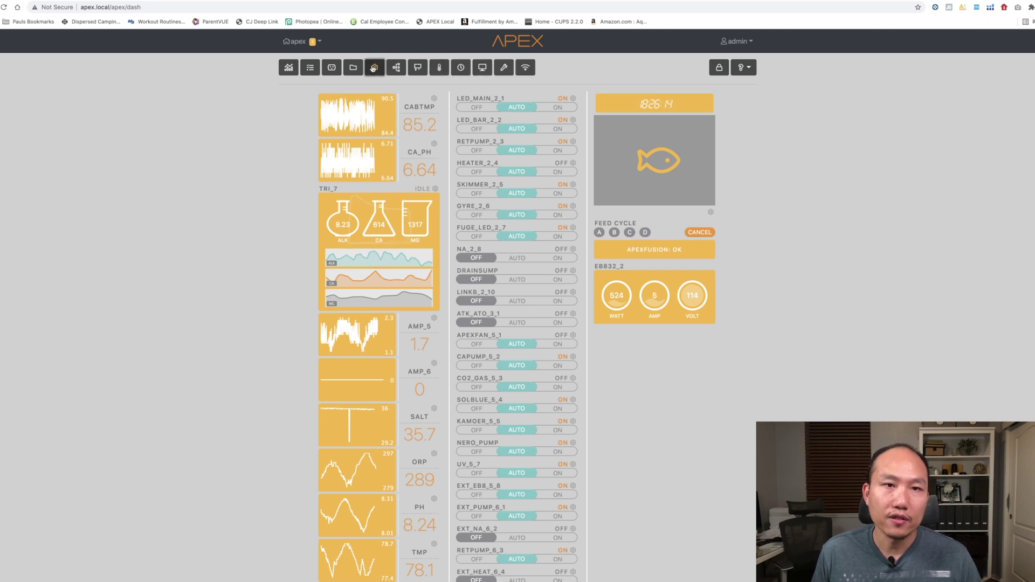
click(420, 69)
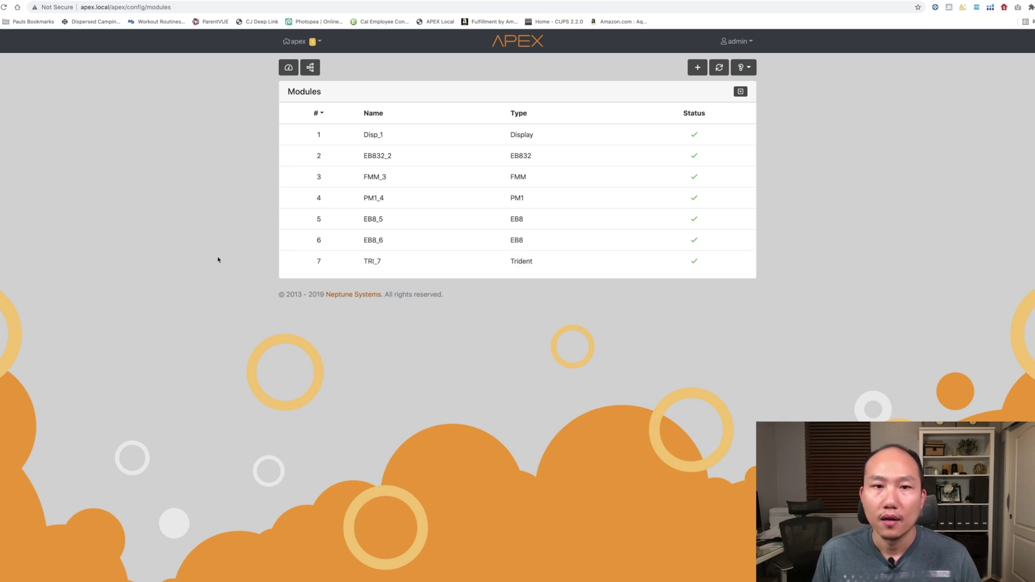
Open the LED_MAIN_2_1 output configuration from the dashboard, then change the end of its page address to 7_3 to load that Trident output
click(290, 68)
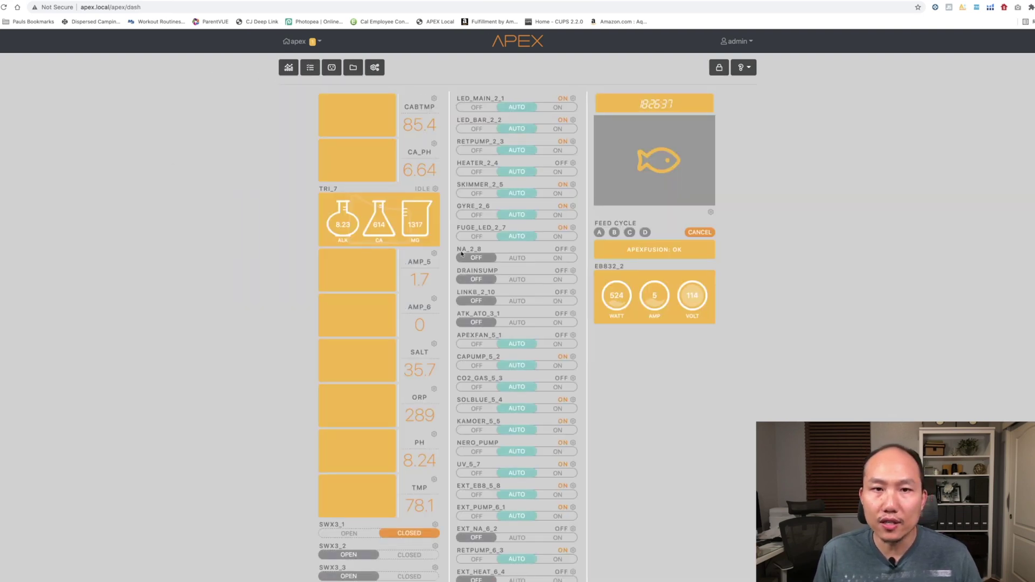
click(574, 98)
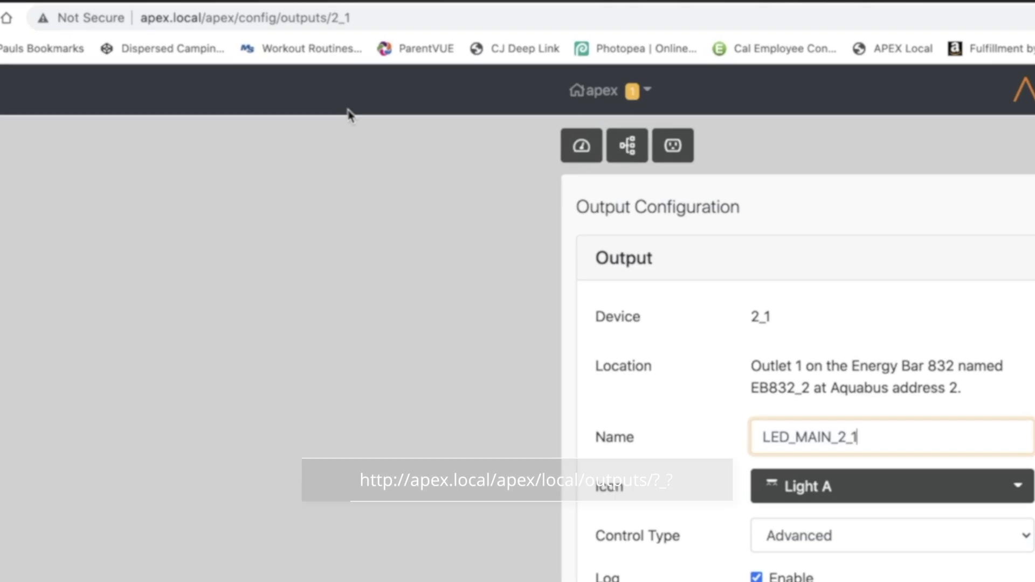
click(379, 18)
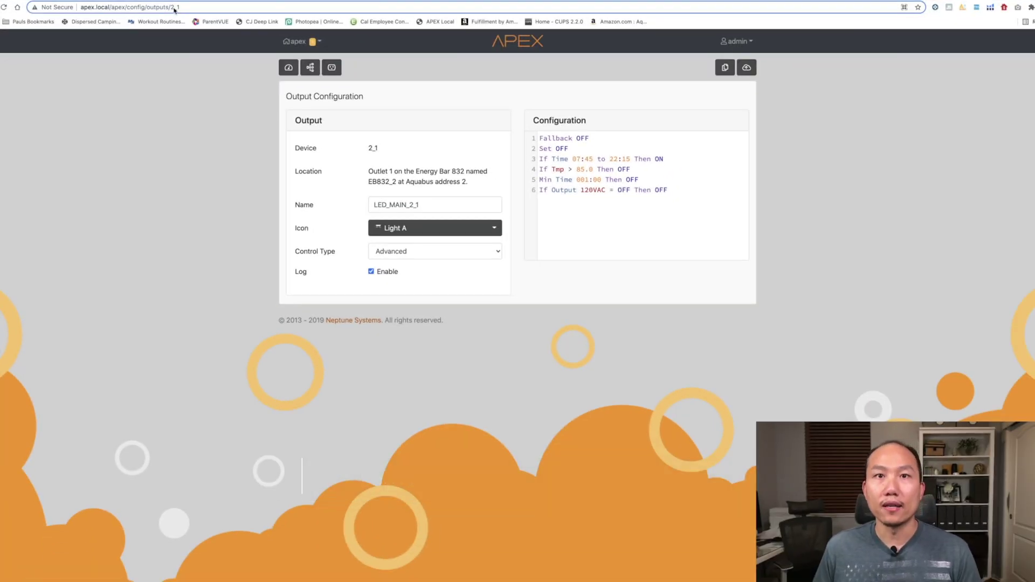
key(BackSpace)
text(7)
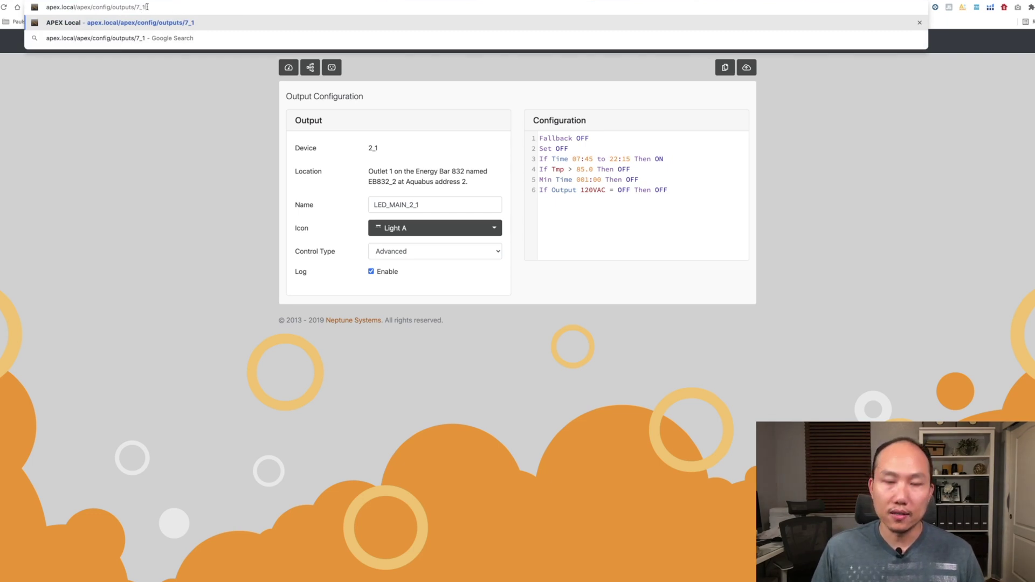
key(BackSpace)
text(3)
key(Return)
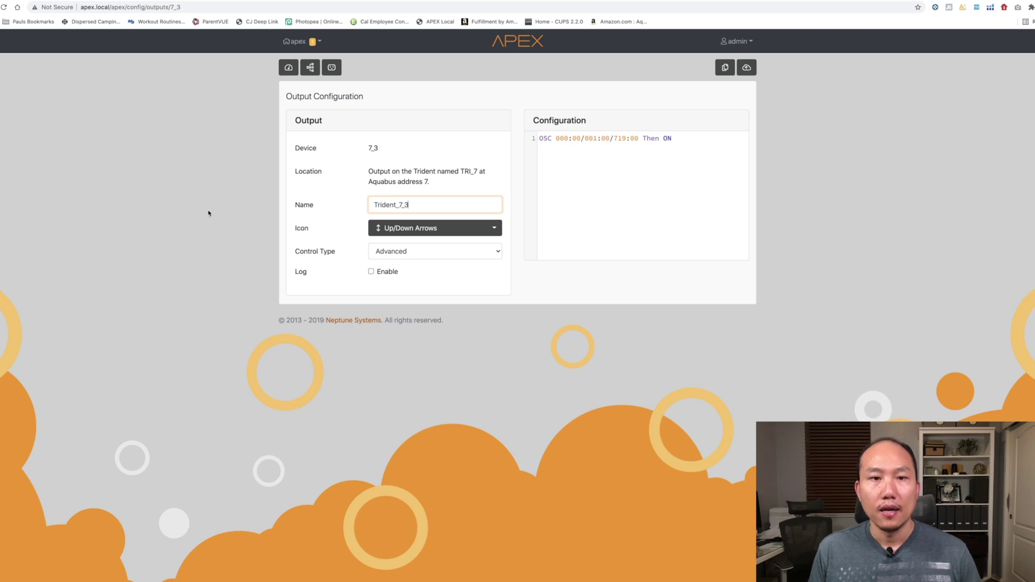
Examine the Trident output's name, device number and OSC configuration code
drag(408, 204, 369, 205)
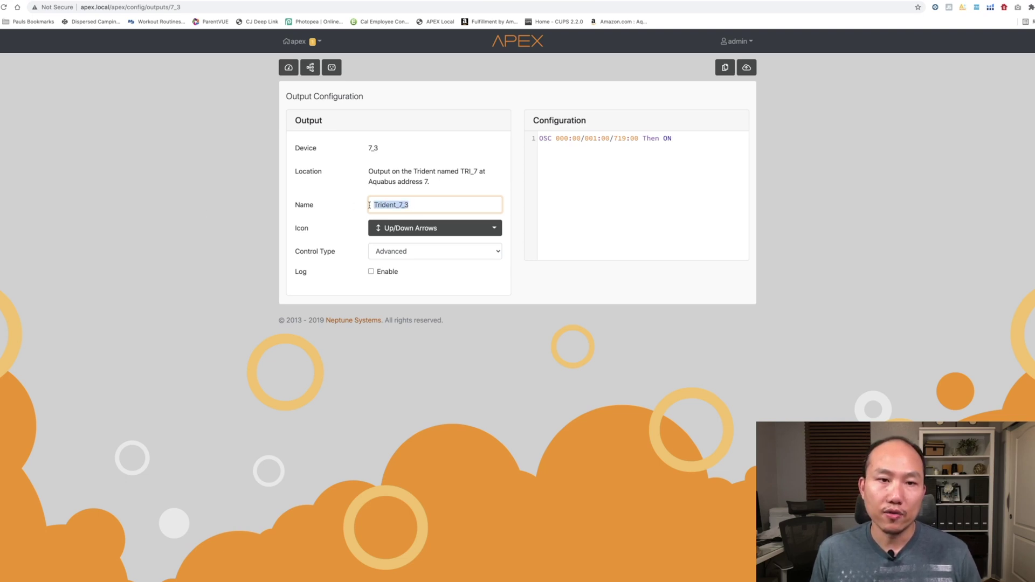
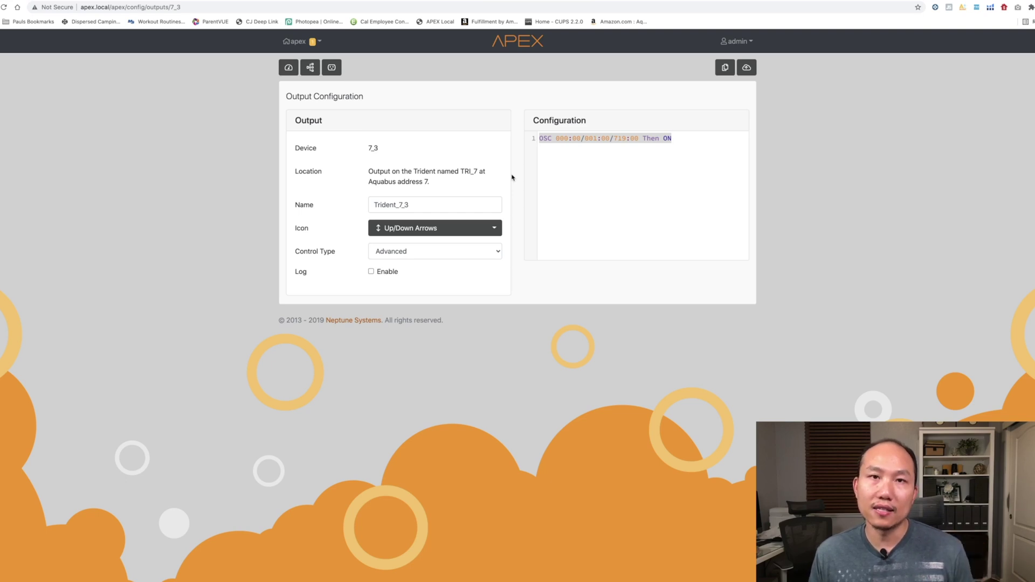
click(680, 153)
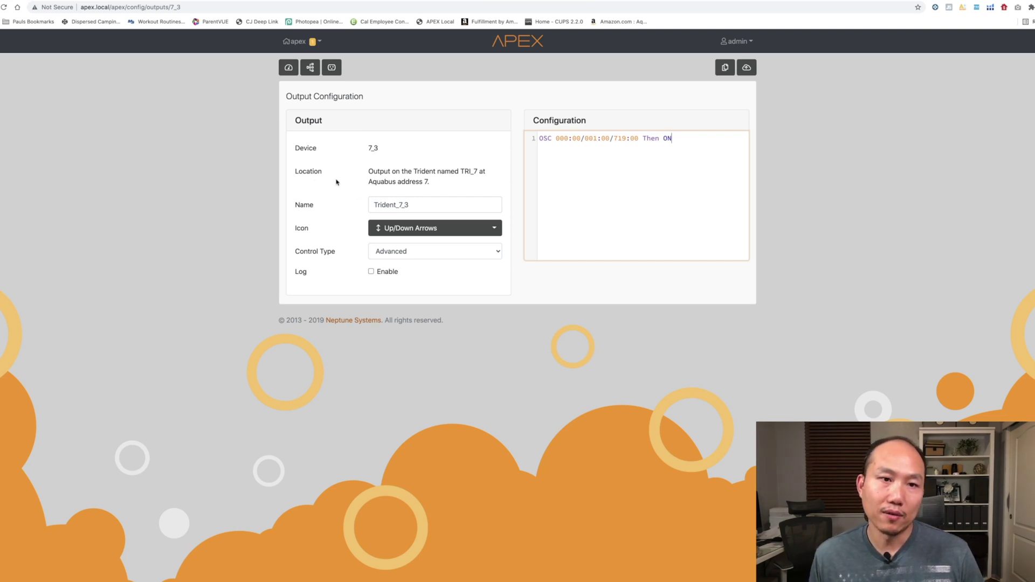
click(380, 151)
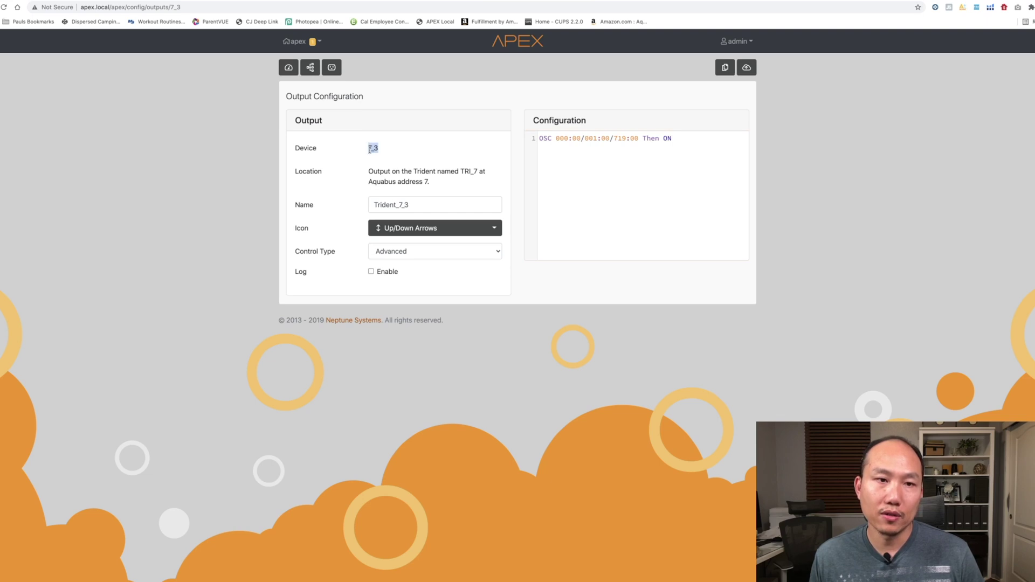
drag(373, 148, 369, 149)
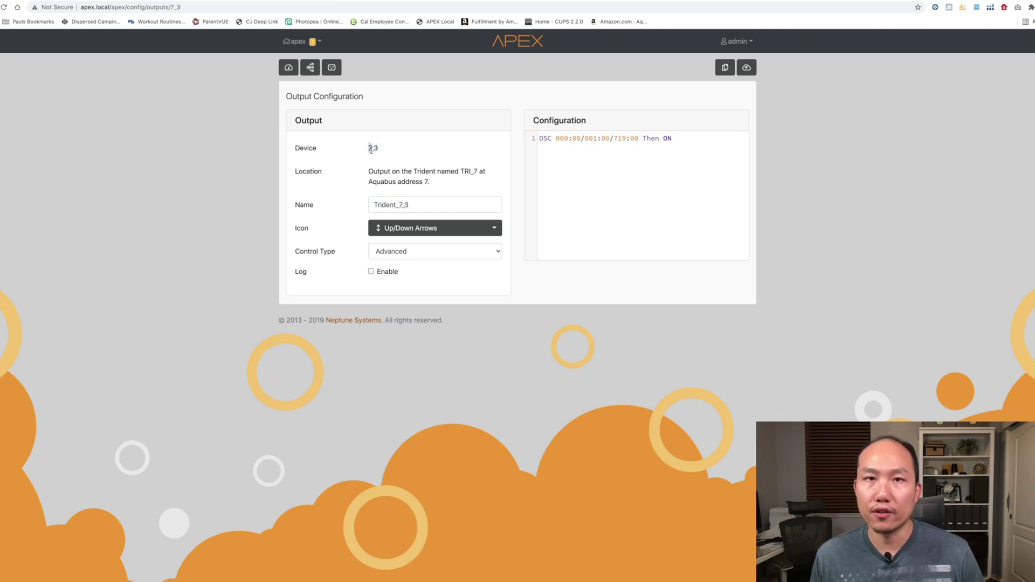
click(241, 213)
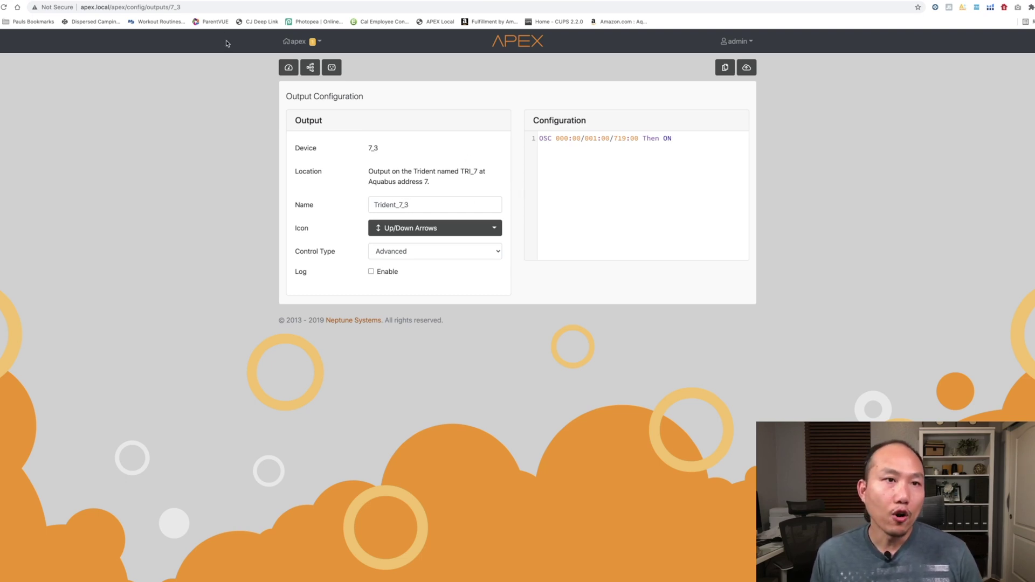
Switch to the Reef2Reef Apex programming tutorial on timers and find the OSC command section
click(194, 1)
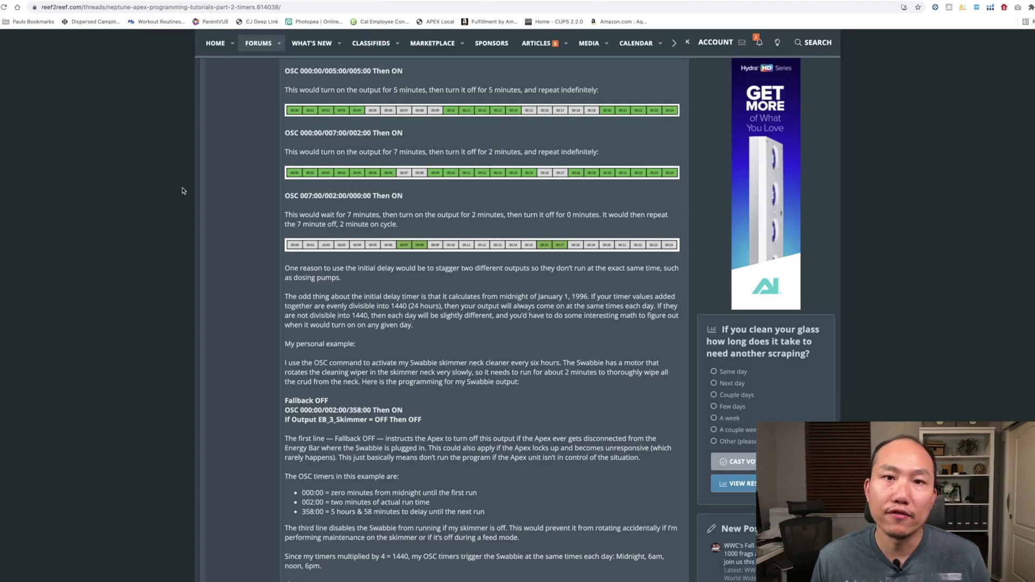
scroll(235, 267, up, 20)
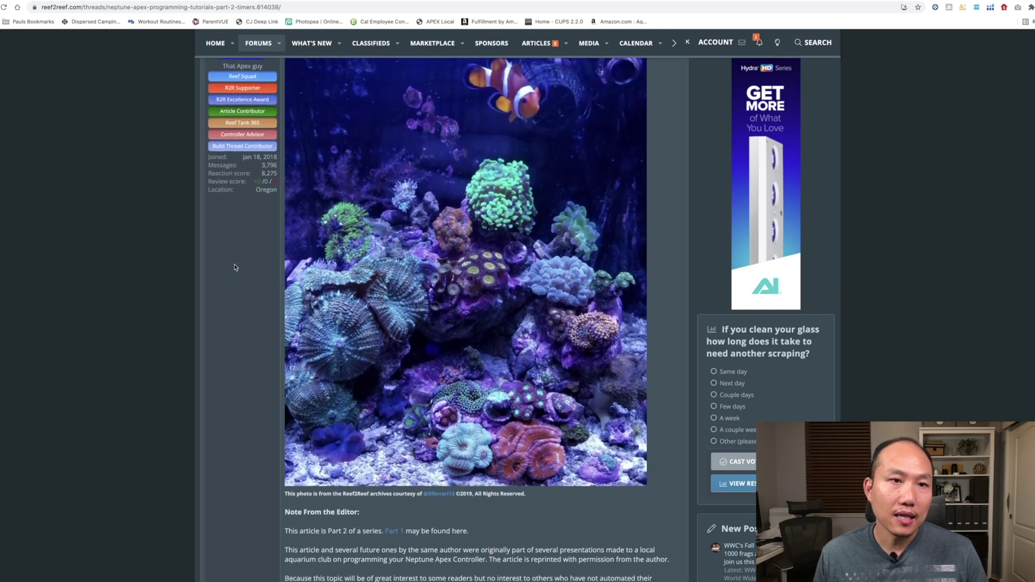
scroll(235, 267, up, 2)
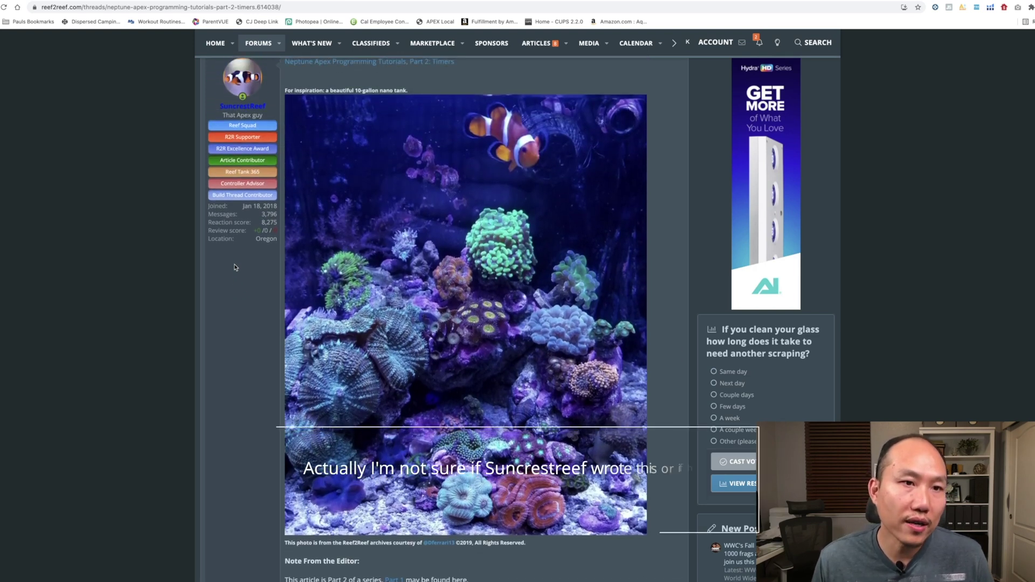
scroll(235, 267, down, 10)
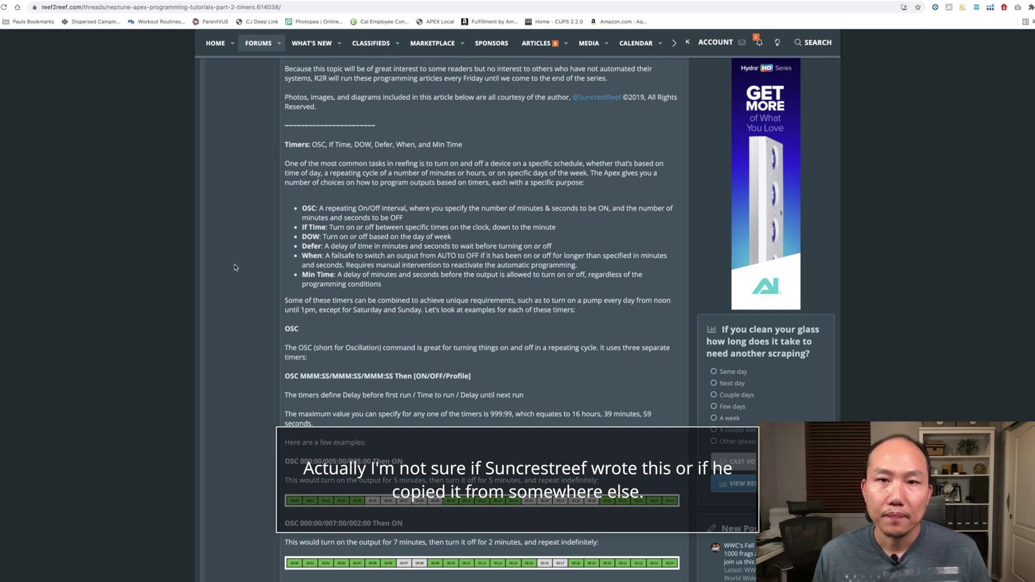
scroll(235, 267, down, 5)
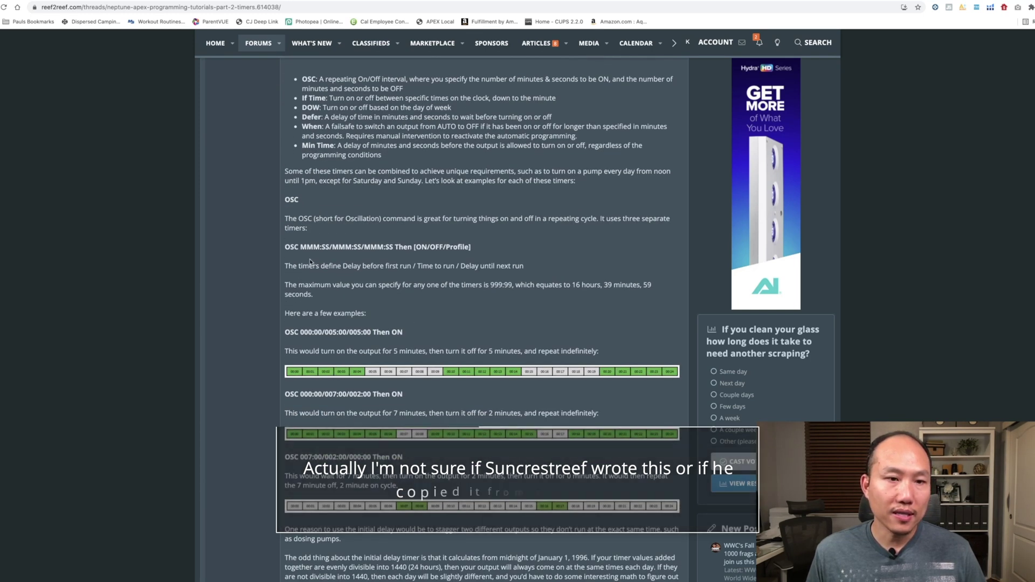
Examine the OSC syntax, matching each MMM:SS field to delay before first run, time to run and delay until next run
drag(285, 247, 527, 266)
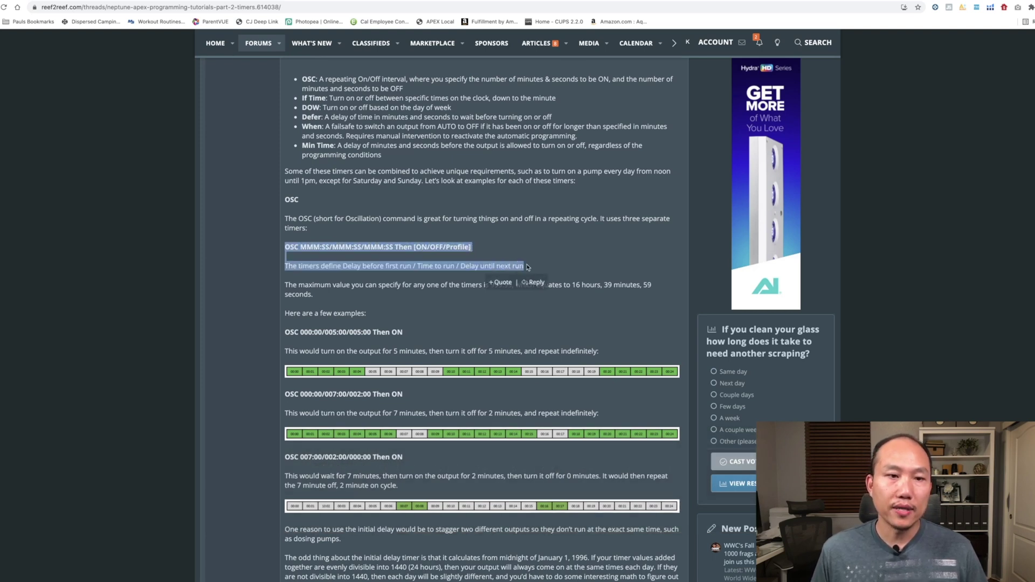
click(322, 296)
drag(300, 247, 328, 247)
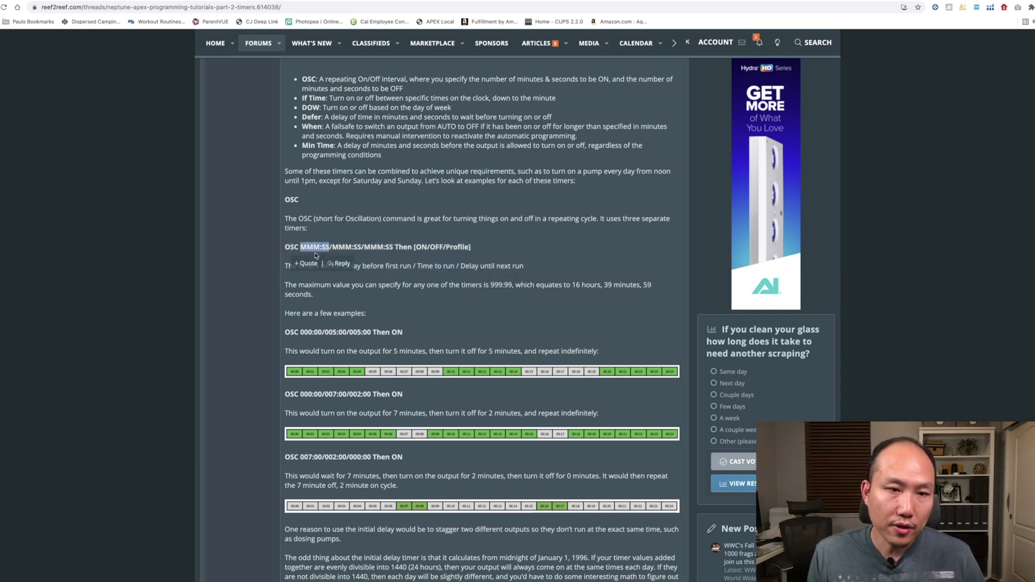
click(322, 247)
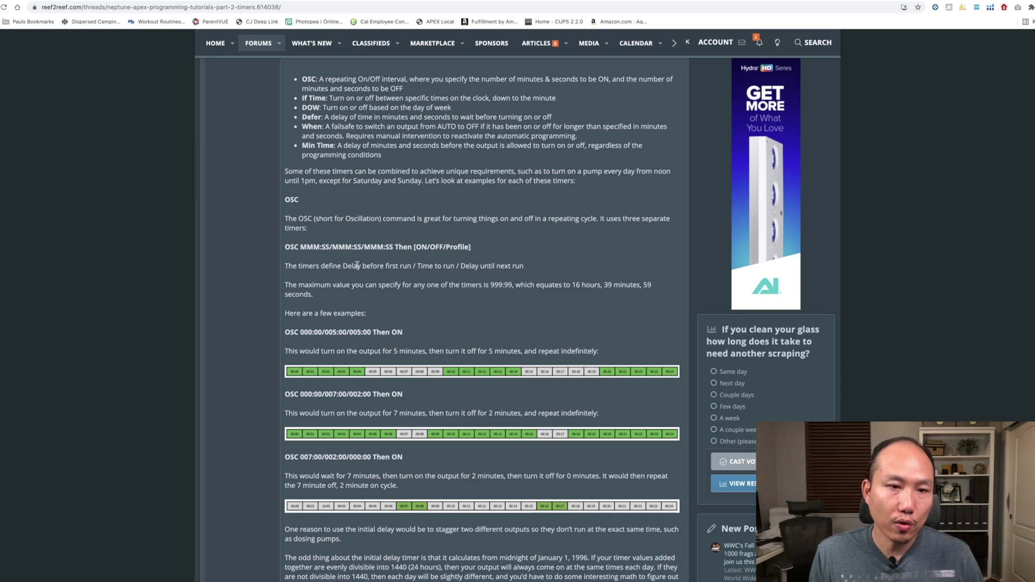
drag(344, 266, 411, 266)
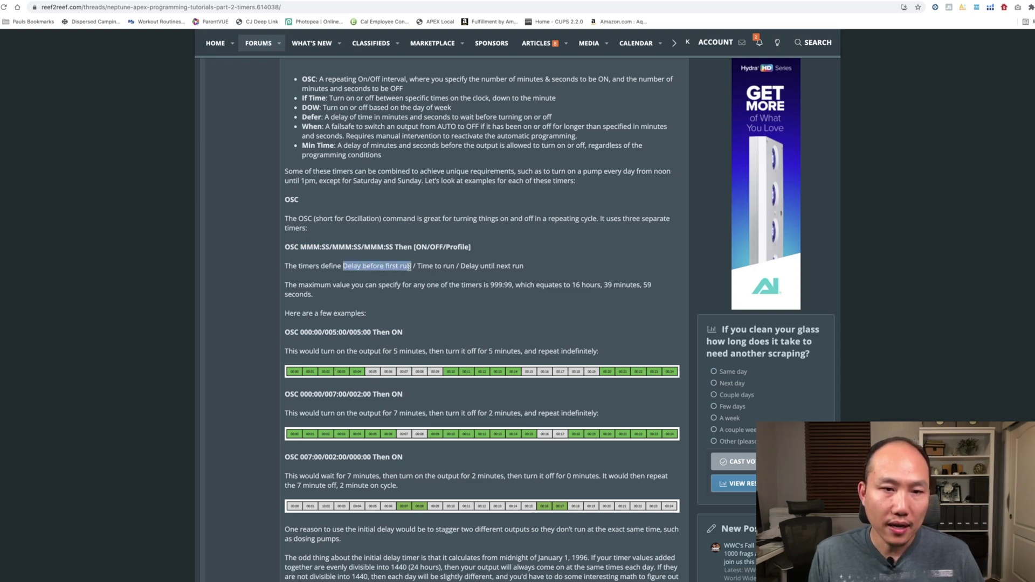
click(334, 247)
drag(335, 247, 362, 247)
click(421, 266)
drag(420, 266, 454, 266)
drag(364, 247, 393, 247)
drag(462, 266, 524, 267)
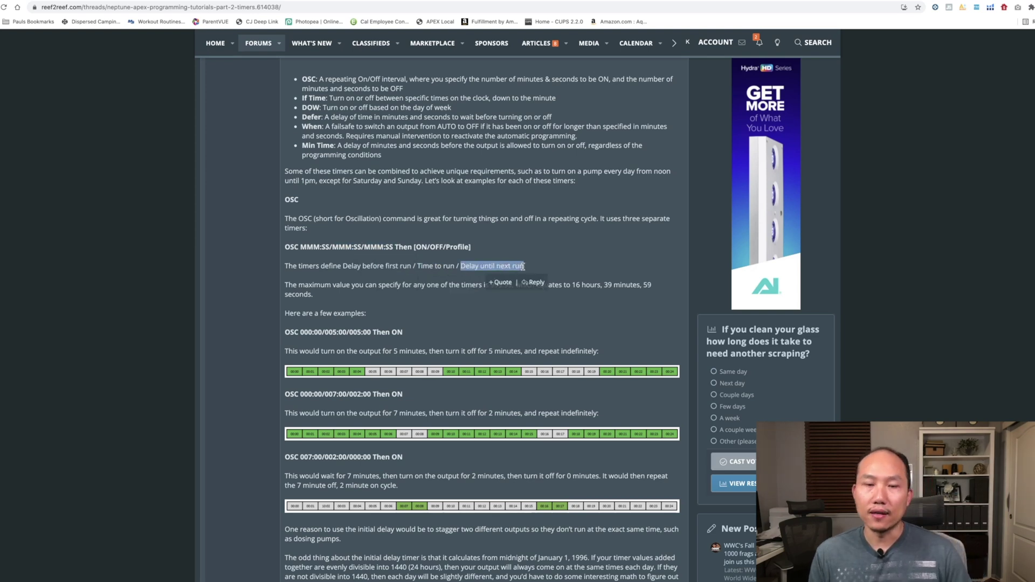
click(395, 266)
scroll(351, 271, down, 2)
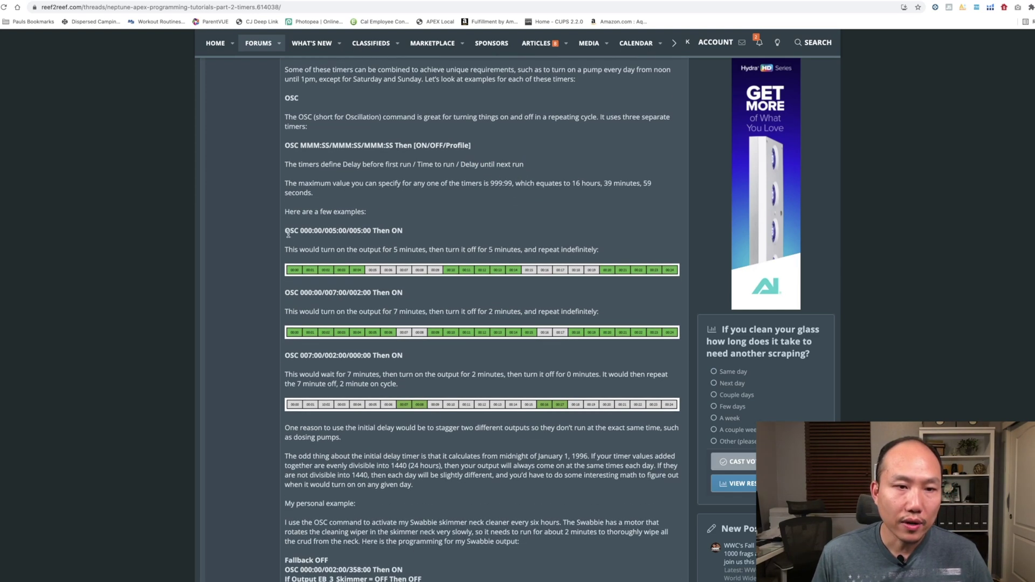
Examine the tutorial's OSC 000:00/005:00/005:00 and 000:00/007:00/002:00 examples with their on and off descriptions
drag(286, 231, 411, 233)
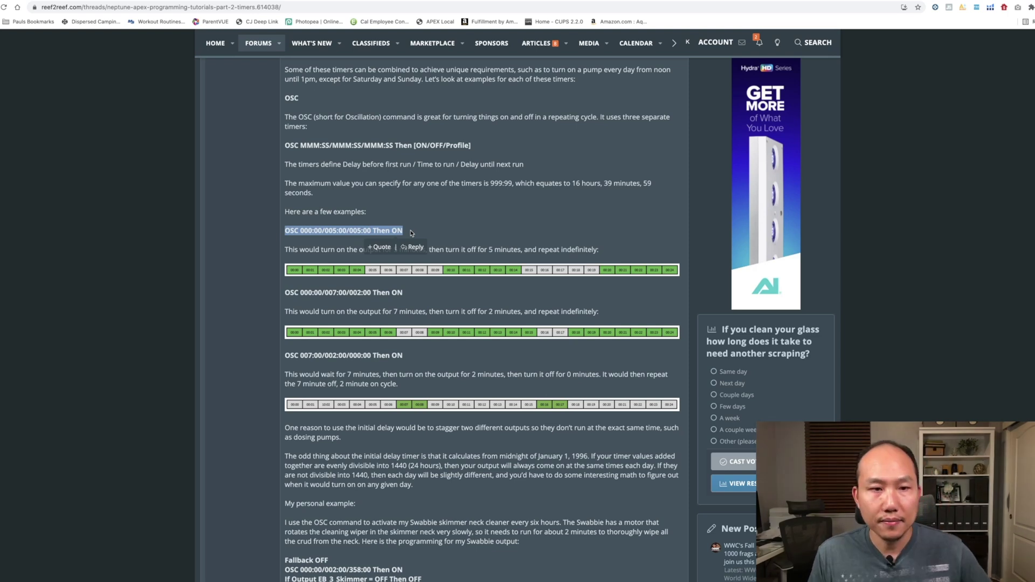
click(332, 249)
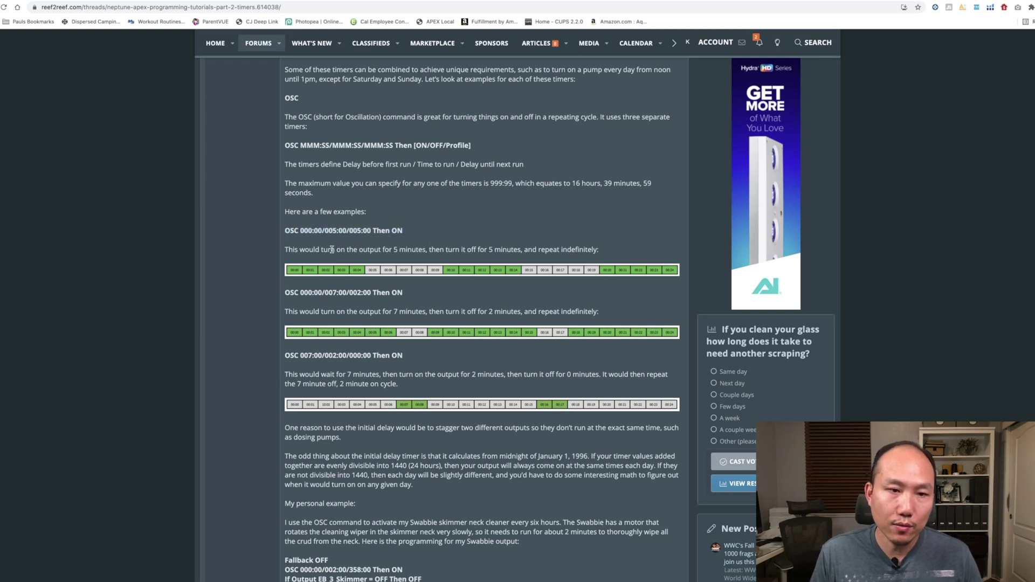
drag(284, 292, 419, 290)
click(306, 311)
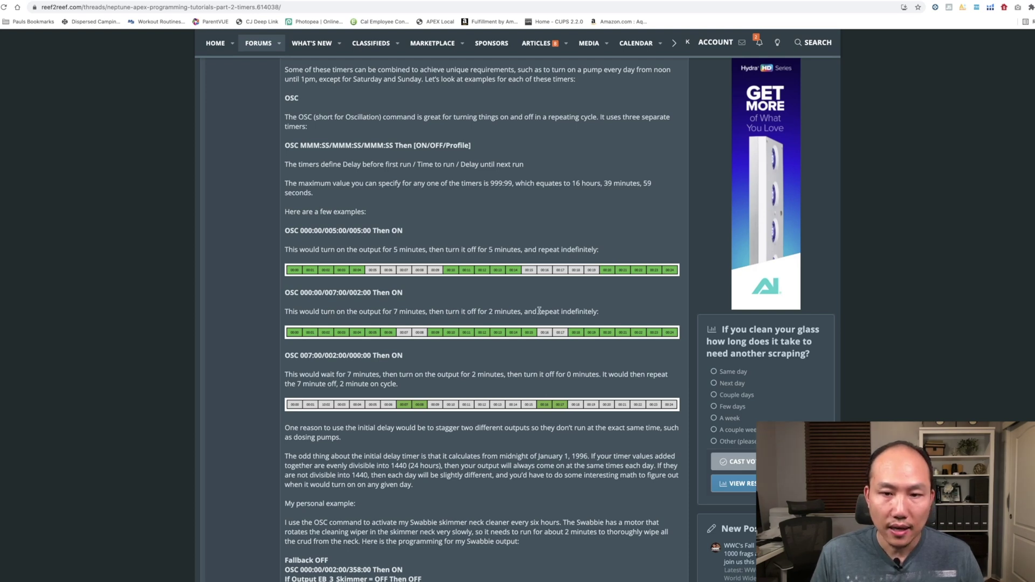
scroll(476, 312, up, 3)
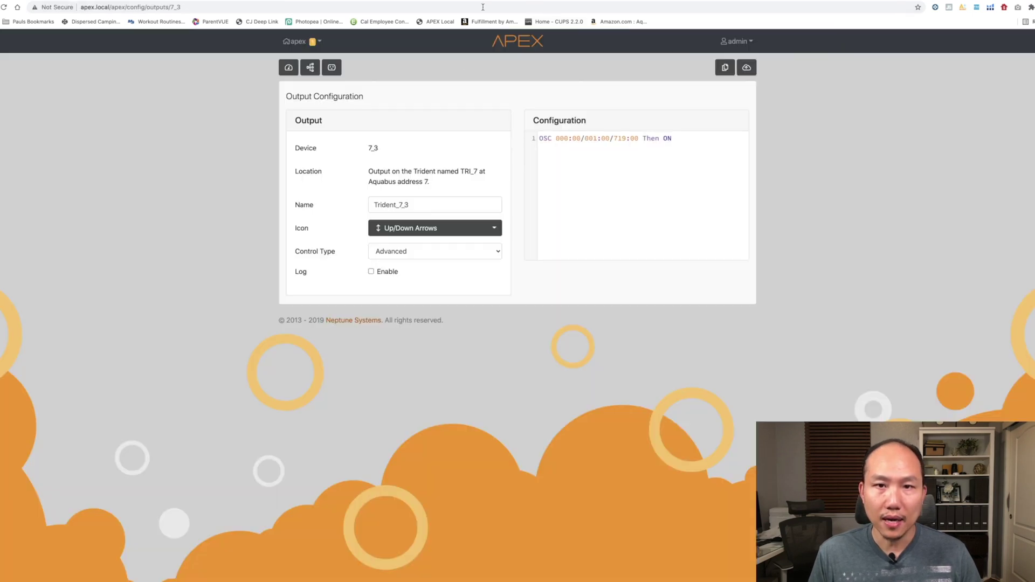
Return to the Apex Trident output and examine each time field of its OSC line against the tutorial's syntax
click(611, 157)
drag(667, 142, 538, 142)
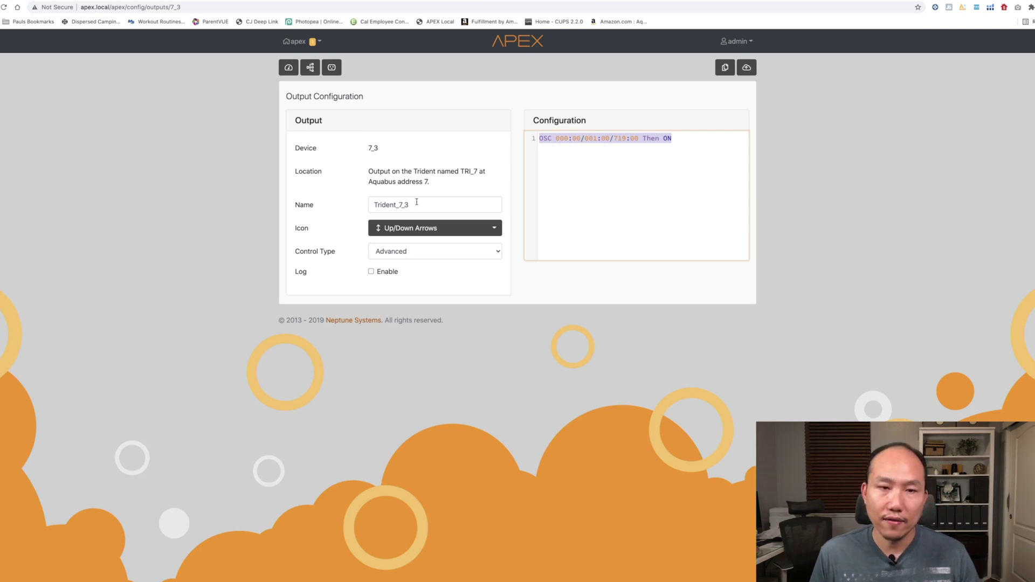
click(358, 188)
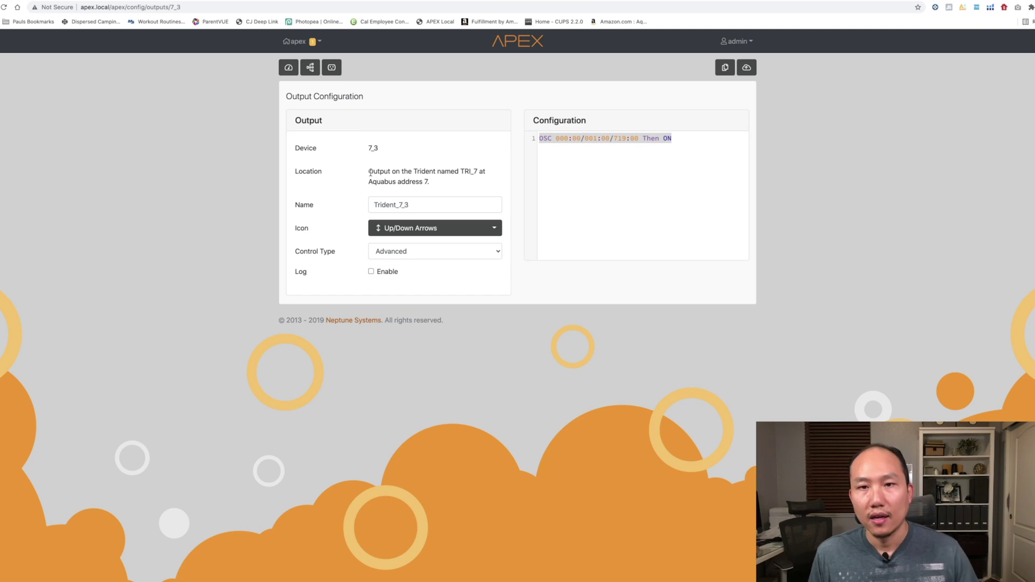
click(548, 159)
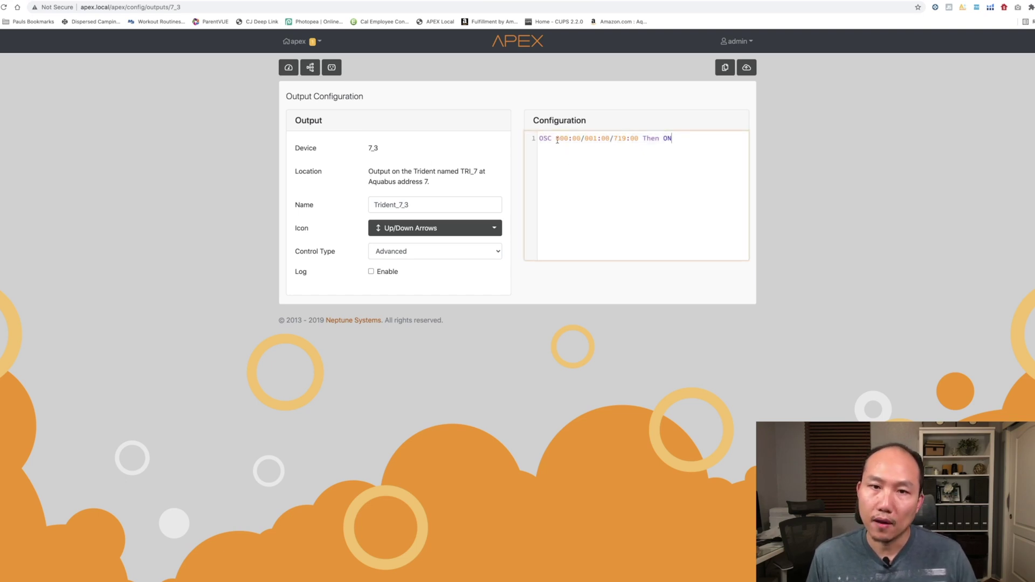
drag(556, 139, 609, 139)
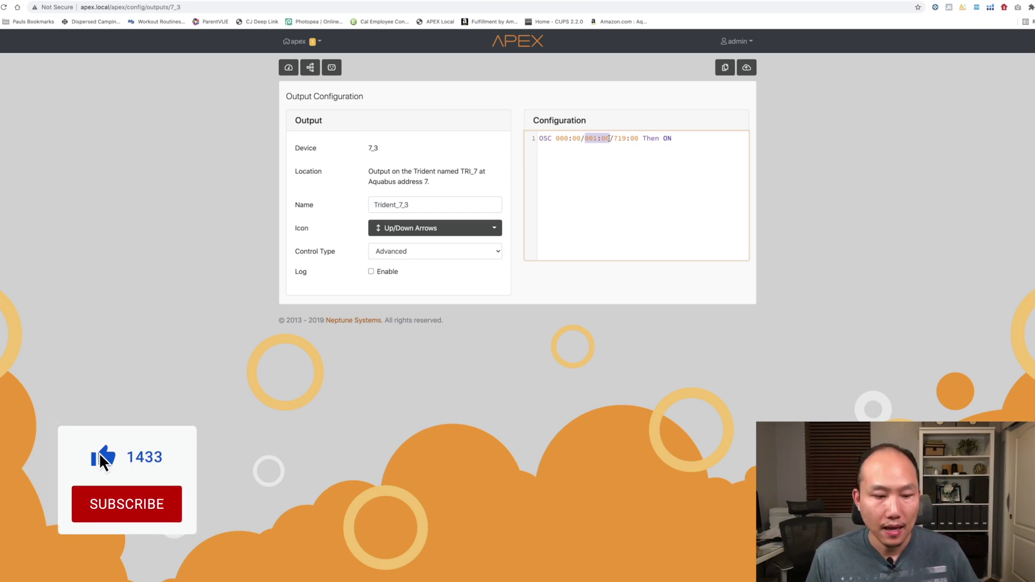
drag(613, 139, 638, 139)
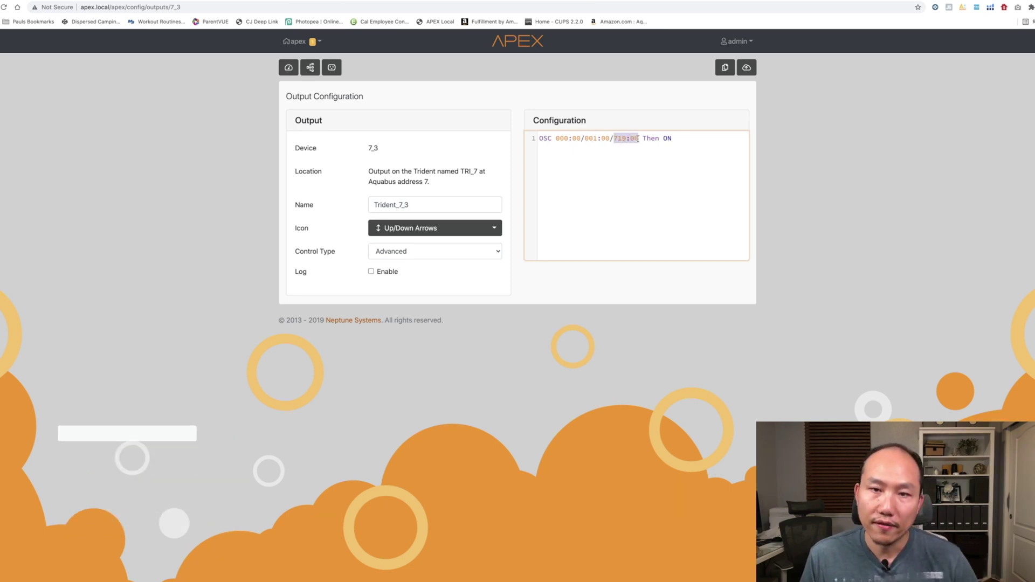
drag(592, 139, 641, 139)
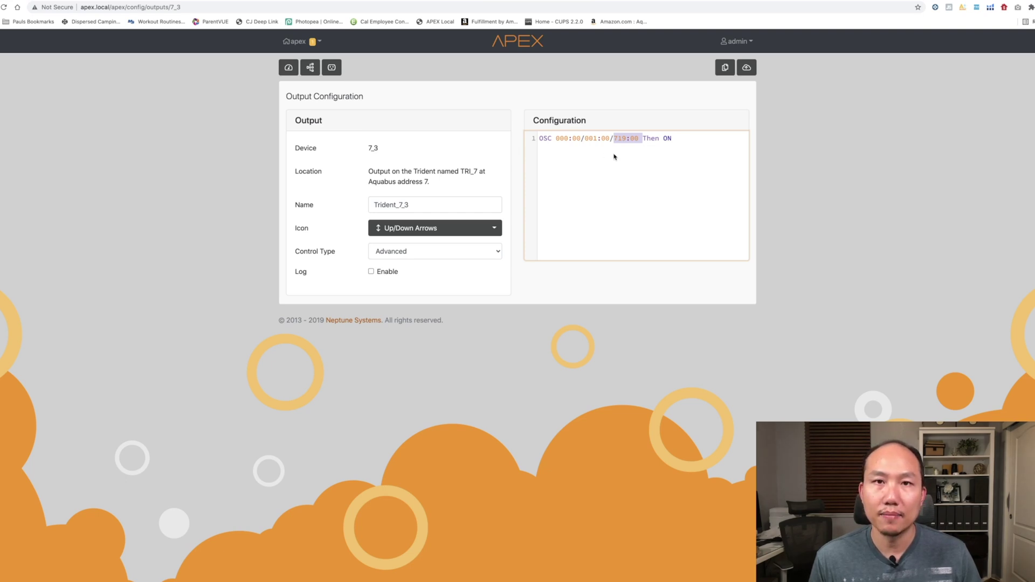
click(179, 154)
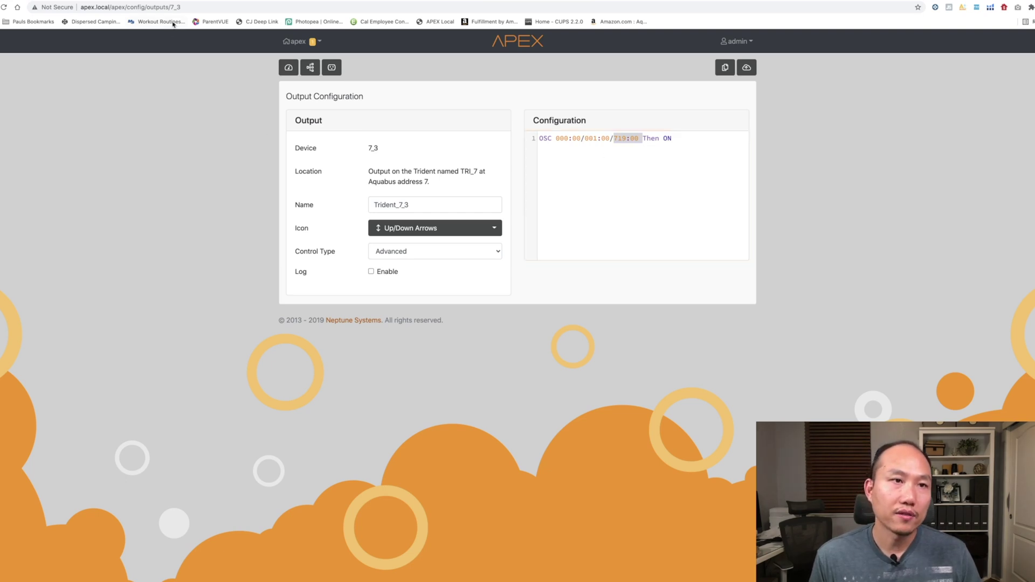
Change the end of the page address to 7_4 to load the alkalinity test output's configuration
click(186, 7)
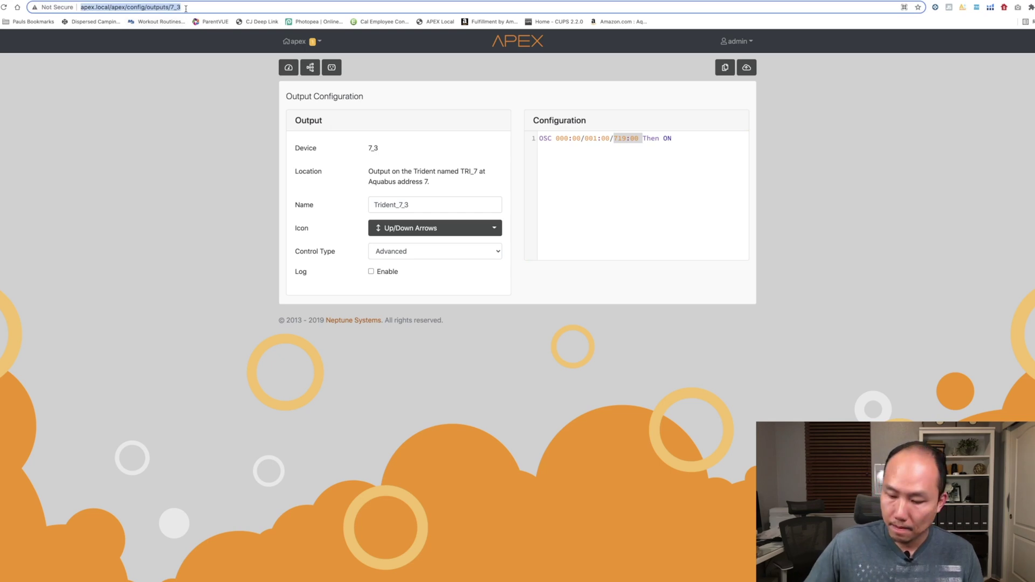
key(Right)
key(BackSpace)
text(4)
key(Return)
click(405, 206)
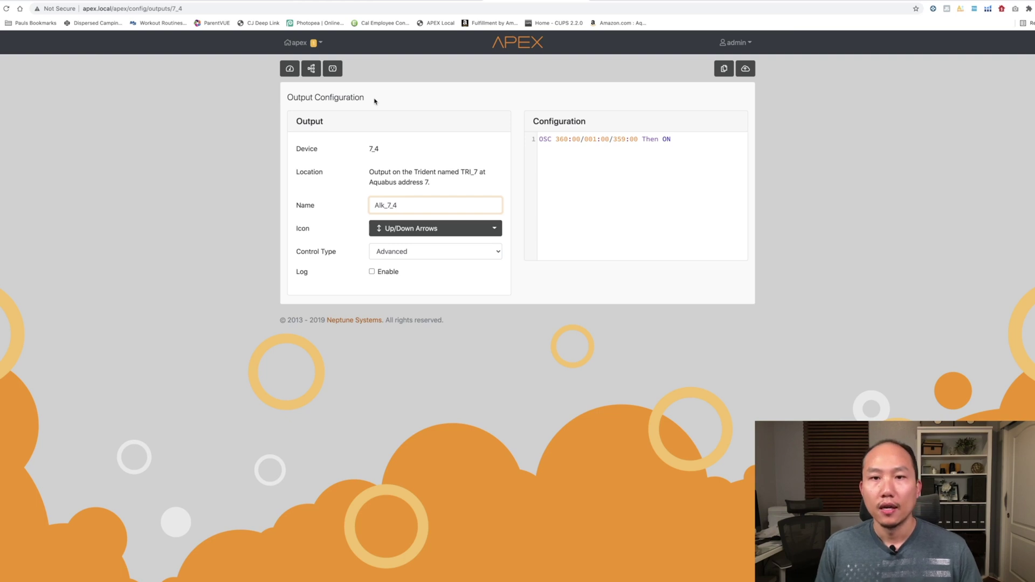
Examine the alkalinity output's OSC line, covering its initial delay, run time and delay until the next run
click(556, 141)
drag(557, 140, 578, 141)
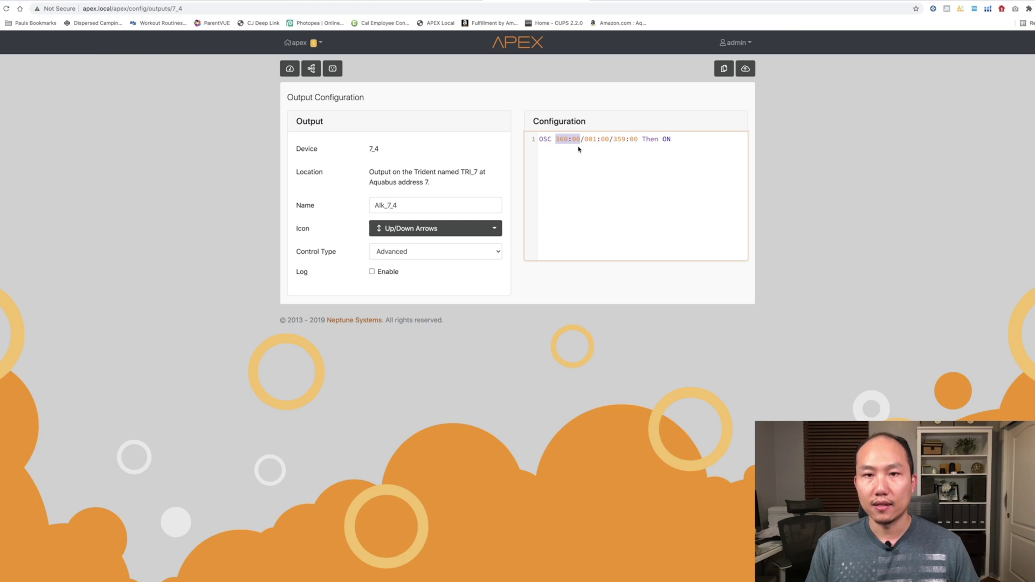
drag(586, 140, 608, 139)
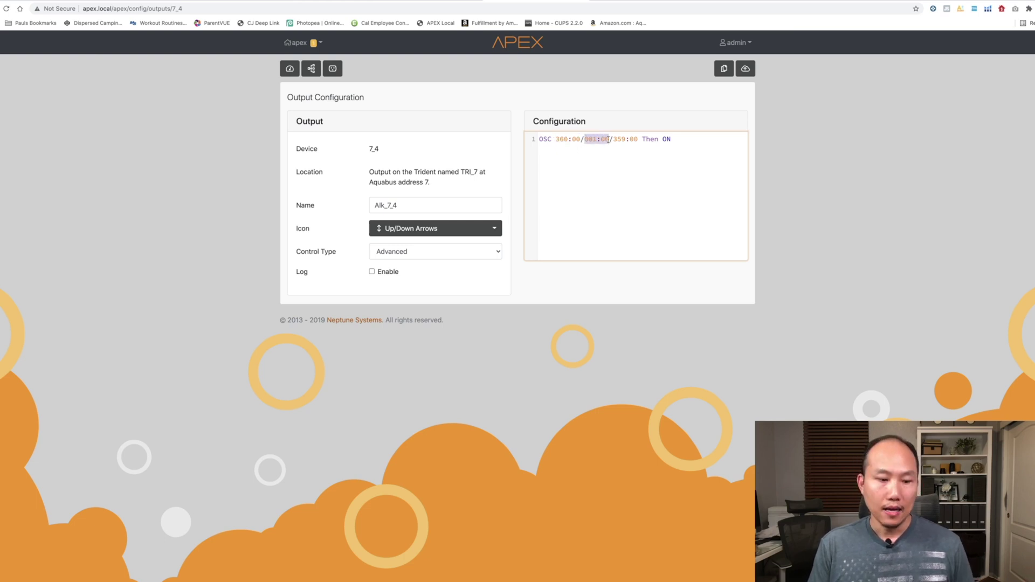
drag(613, 139, 639, 141)
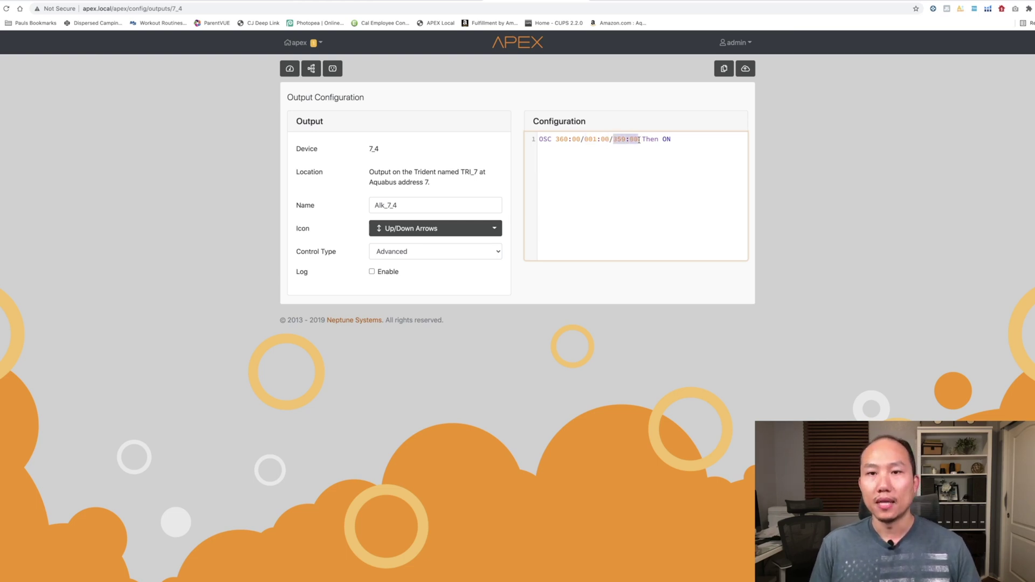
drag(556, 140, 580, 138)
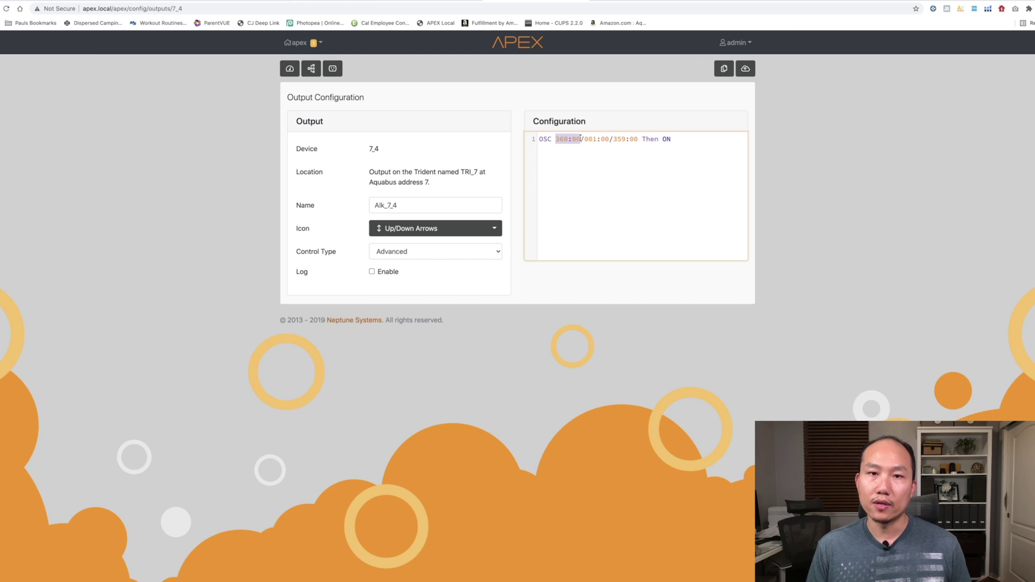
drag(585, 139, 609, 140)
click(718, 142)
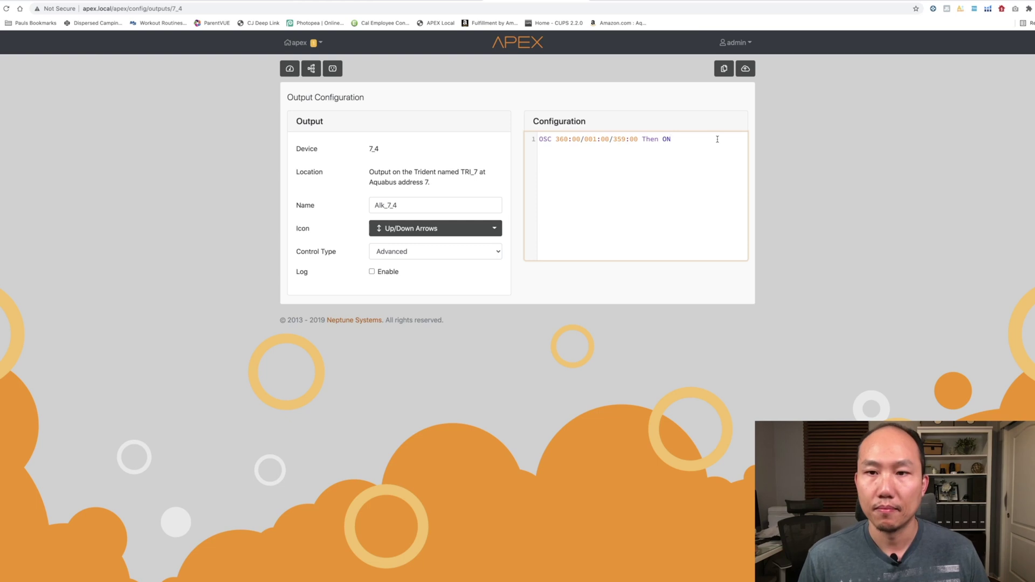
Switch to the humble.fish Trident schedule thread and examine its example output configuration with time-based code
key(ctrl+Tab)
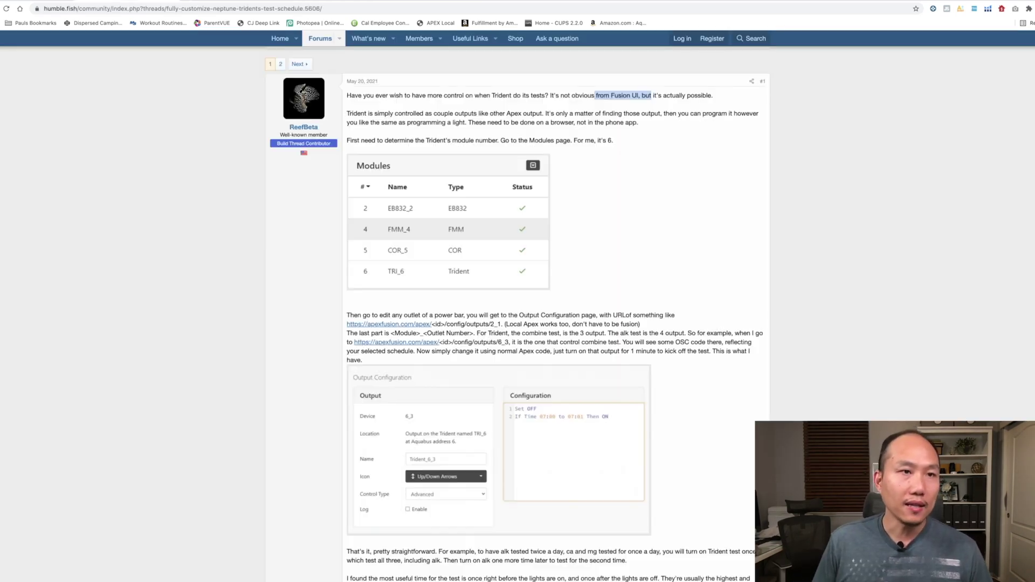
scroll(263, 259, down, 2)
scroll(263, 260, up, 1)
scroll(262, 260, down, 3)
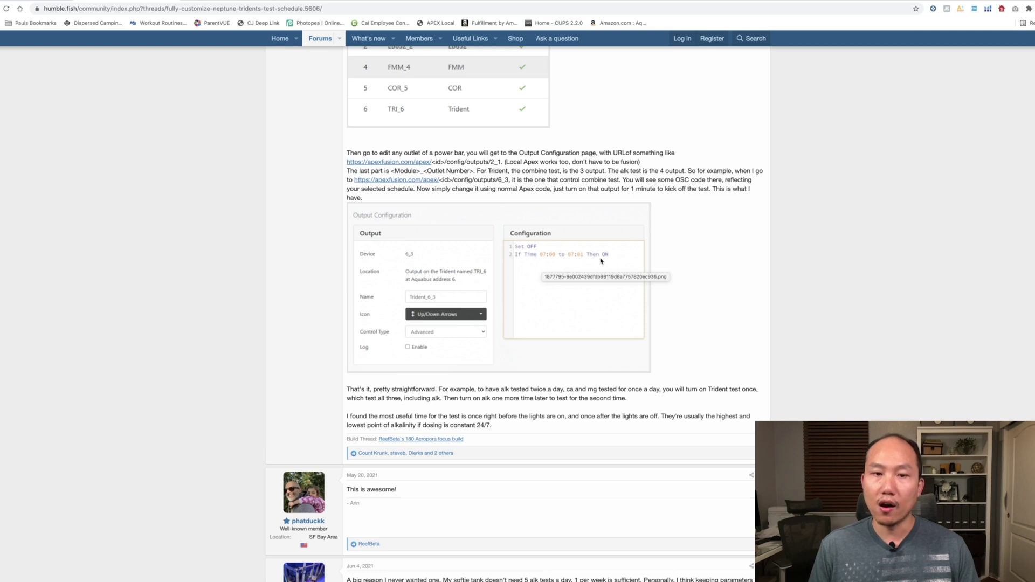
Return to the Apex 7_4 output and add the code line "If Time 7:00 to 7:01 Then On" below the OSC line
key(ctrl+Tab)
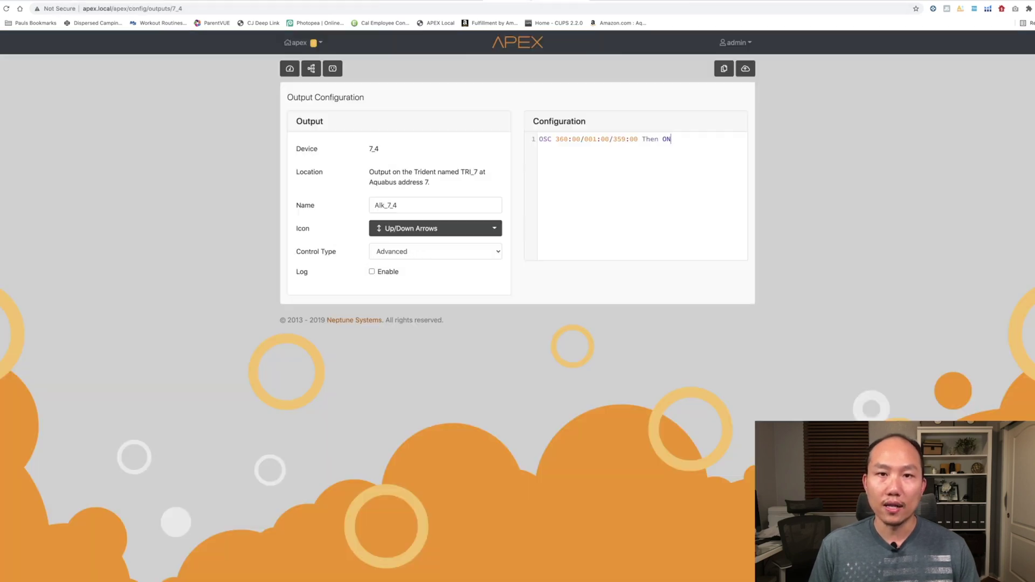
click(595, 167)
key(Return)
text(If Time)
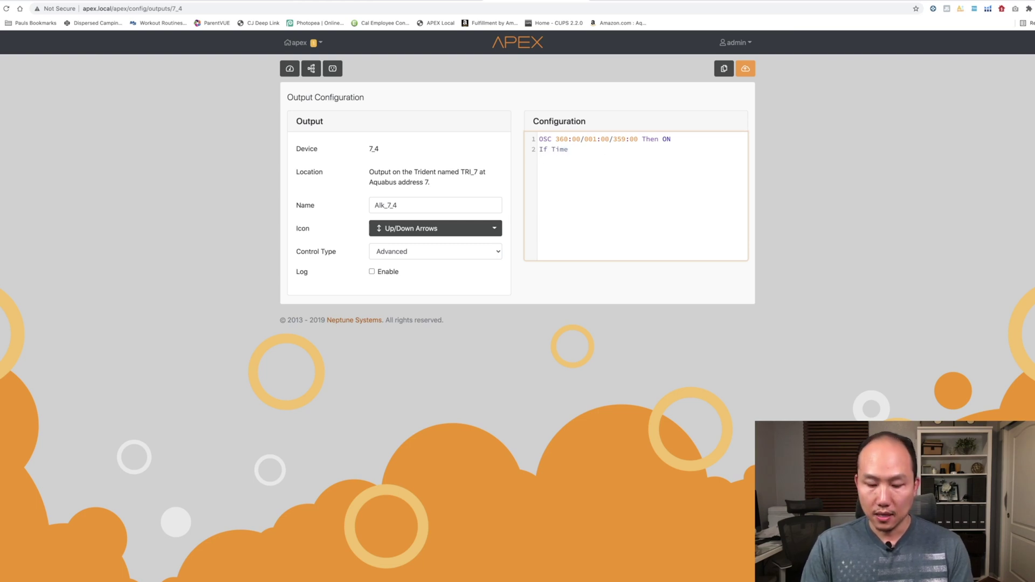
text( 7:)
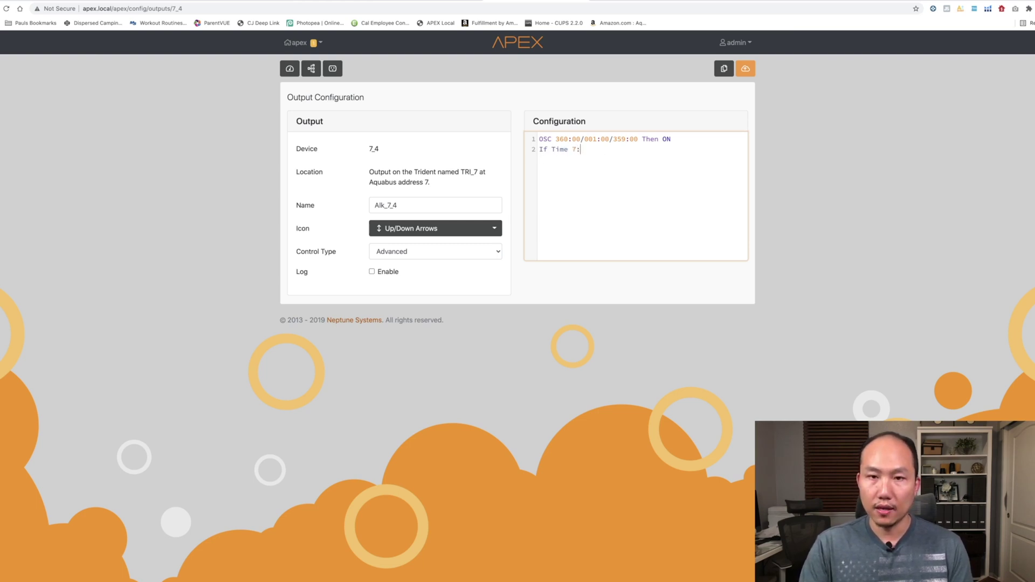
text(00 to)
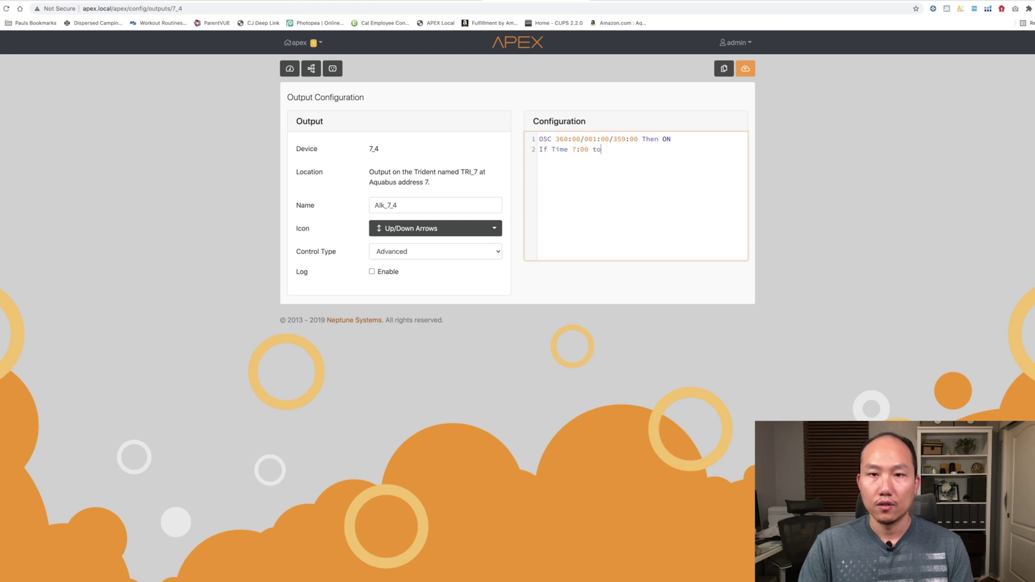
text( &:)
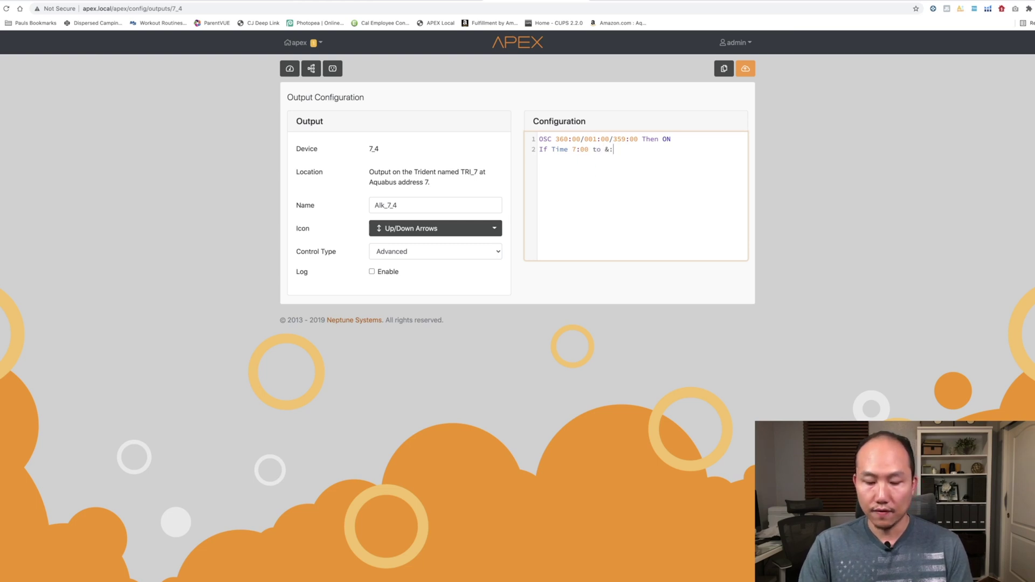
key(BackSpace)
key(BackSpace)
text(7:01 Then On)
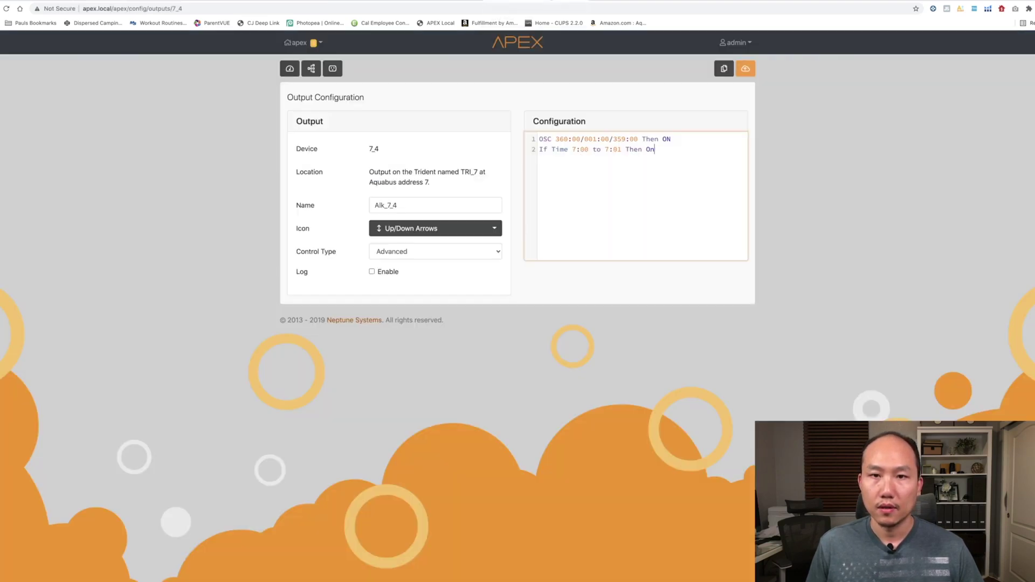
Change the If Time line's start to 6:00 and its end to 6:01
click(576, 149)
key(BackSpace)
text(6)
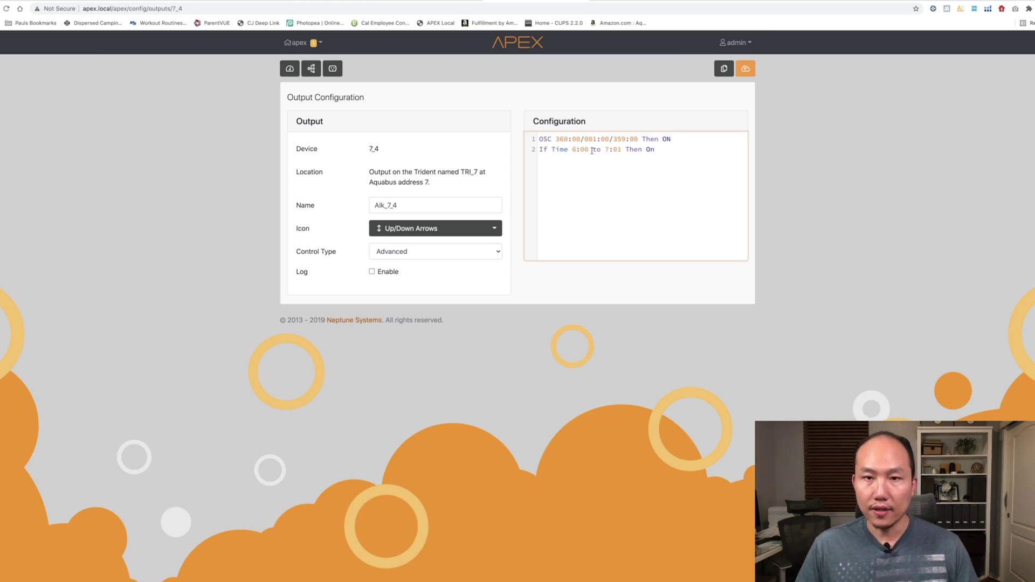
click(610, 150)
key(BackSpace)
text(6)
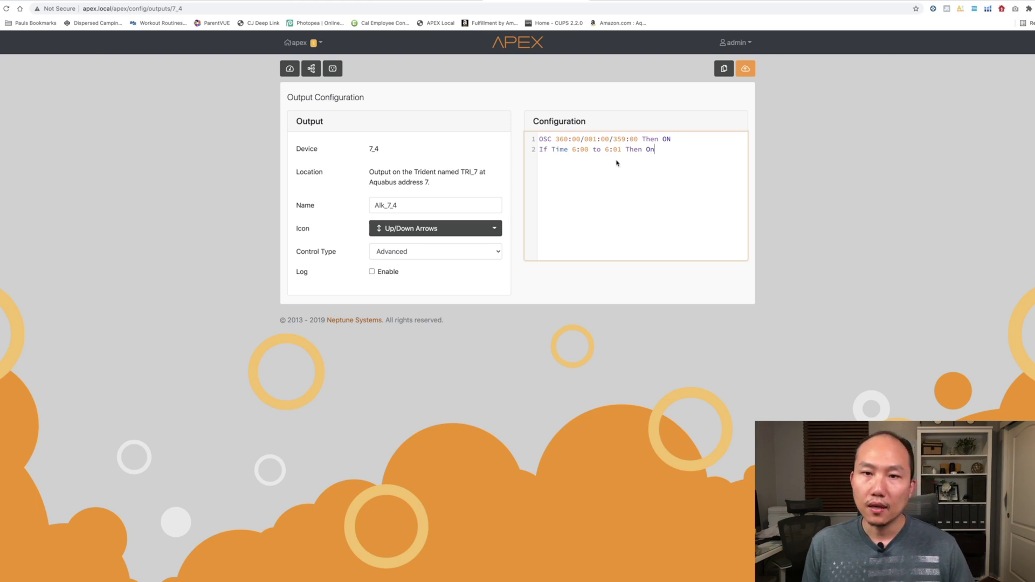
Compare the If Time line with the OSC line above it and check the output's name
drag(660, 152, 538, 153)
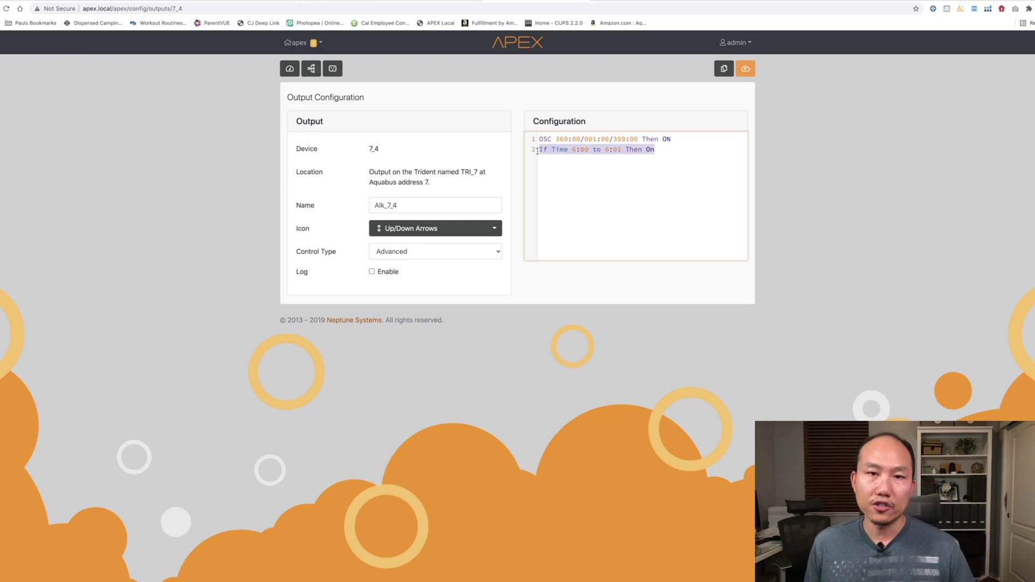
drag(658, 151, 541, 149)
click(675, 139)
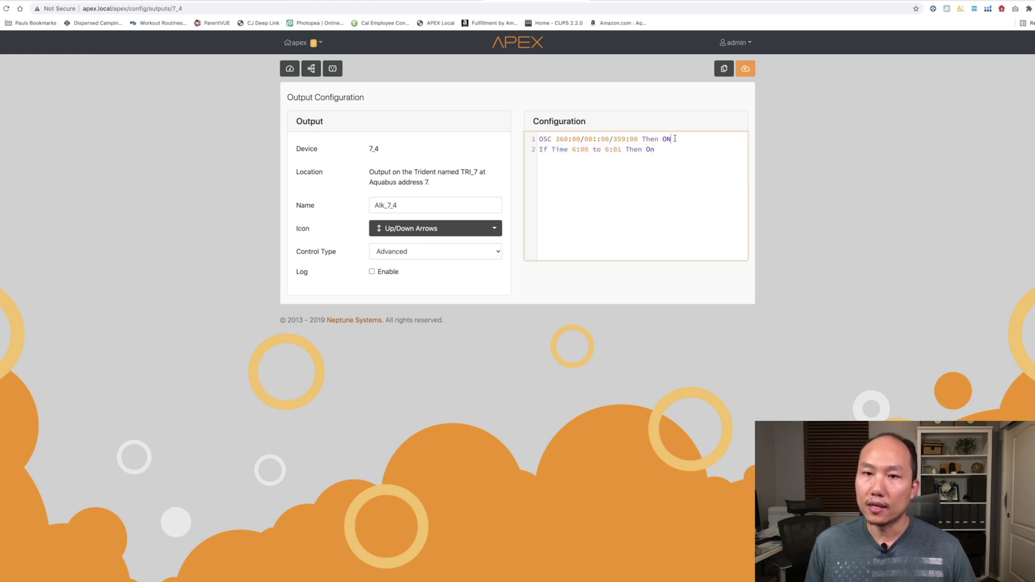
drag(675, 139, 537, 141)
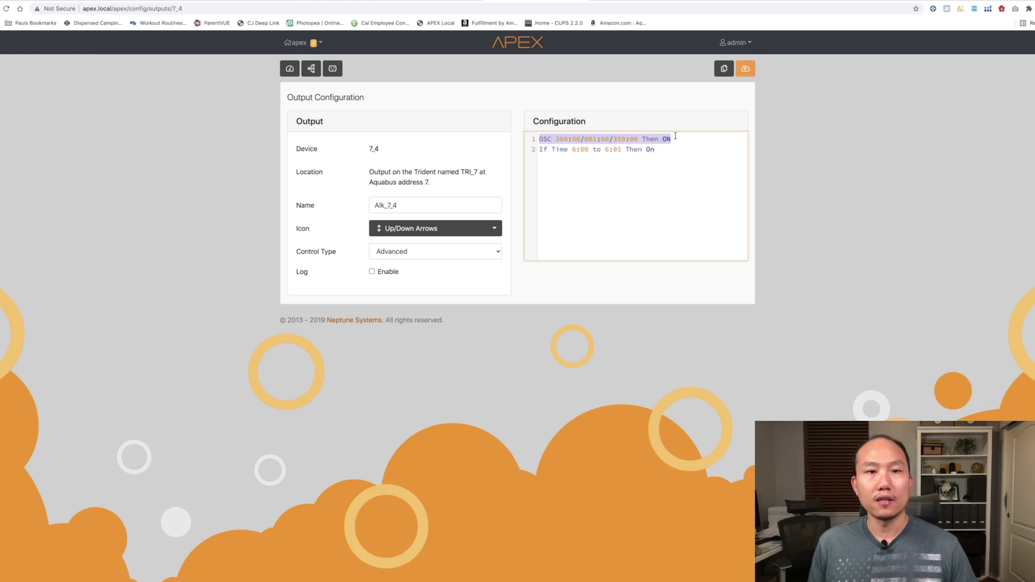
drag(405, 207, 371, 206)
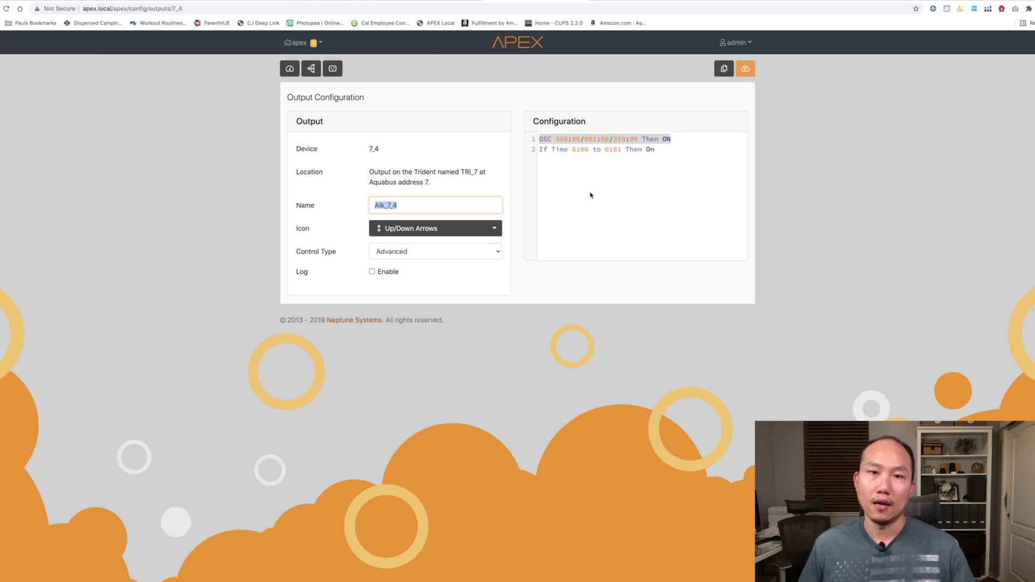
Copy the OSC line from the alkalinity output's code, then delete it from the configuration
click(684, 138)
drag(671, 138, 531, 137)
key(ctrl+c)
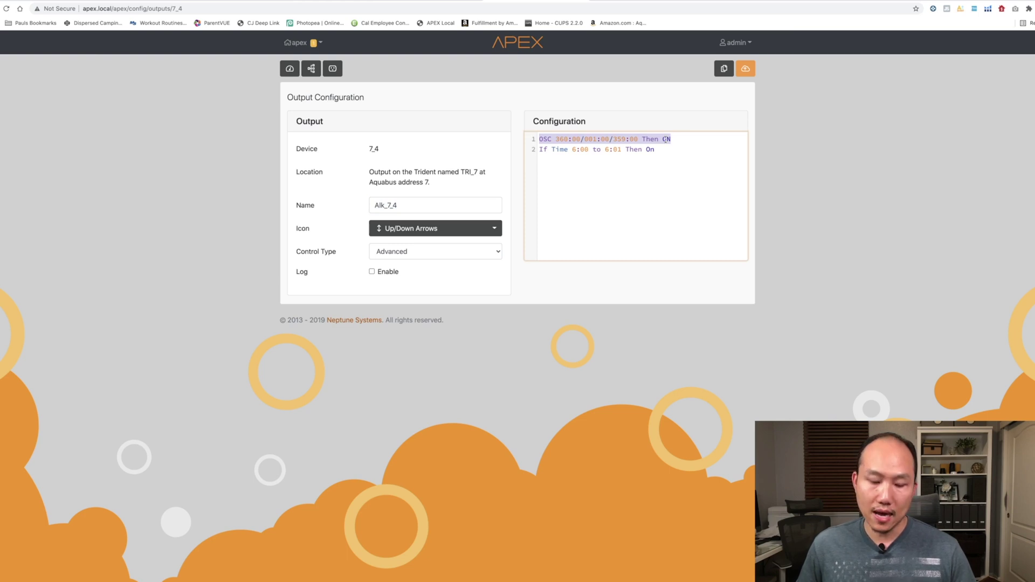
key(BackSpace)
drag(677, 149, 535, 151)
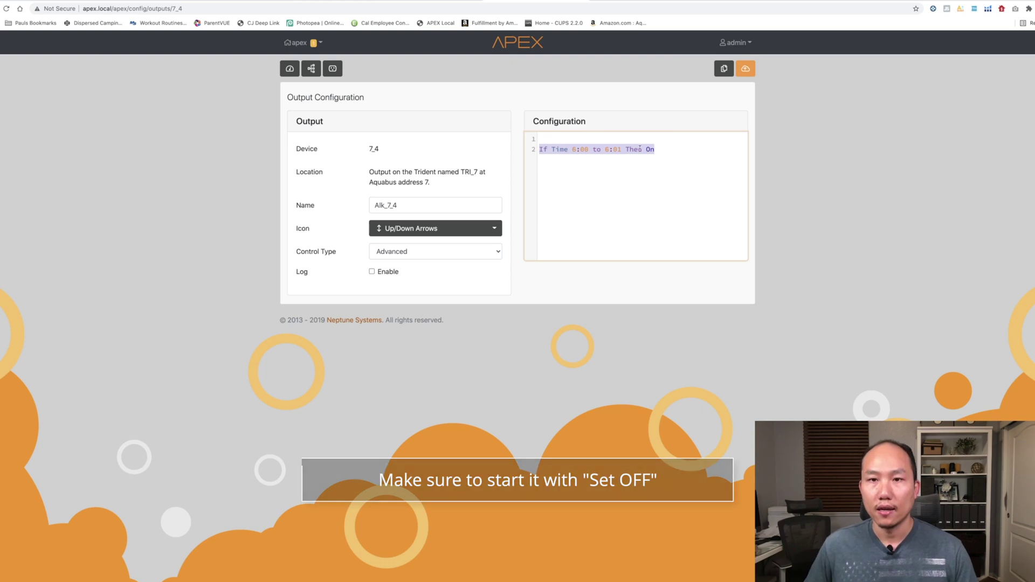
click(656, 150)
text(If)
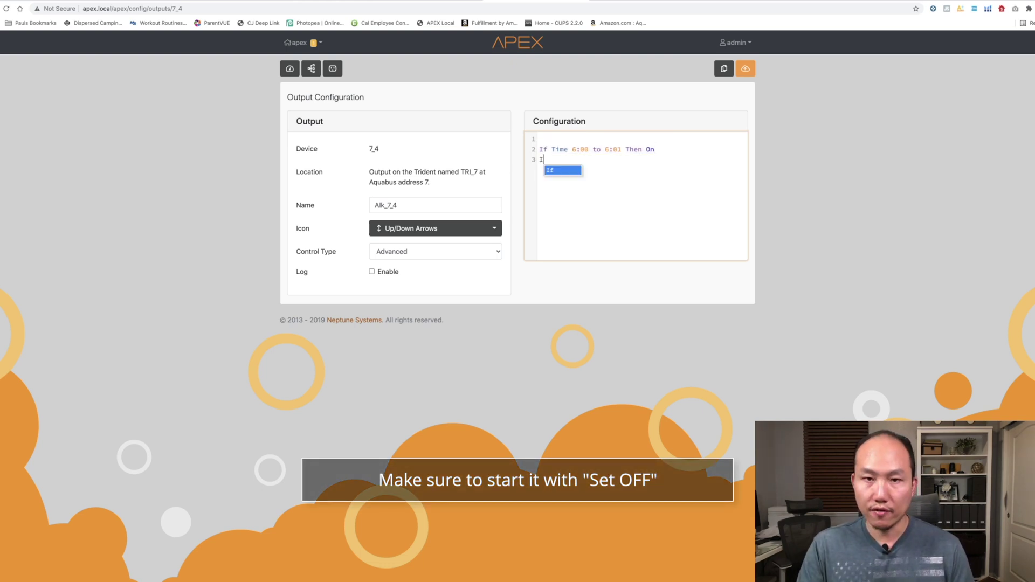
key(BackSpace)
key(BackSpace)
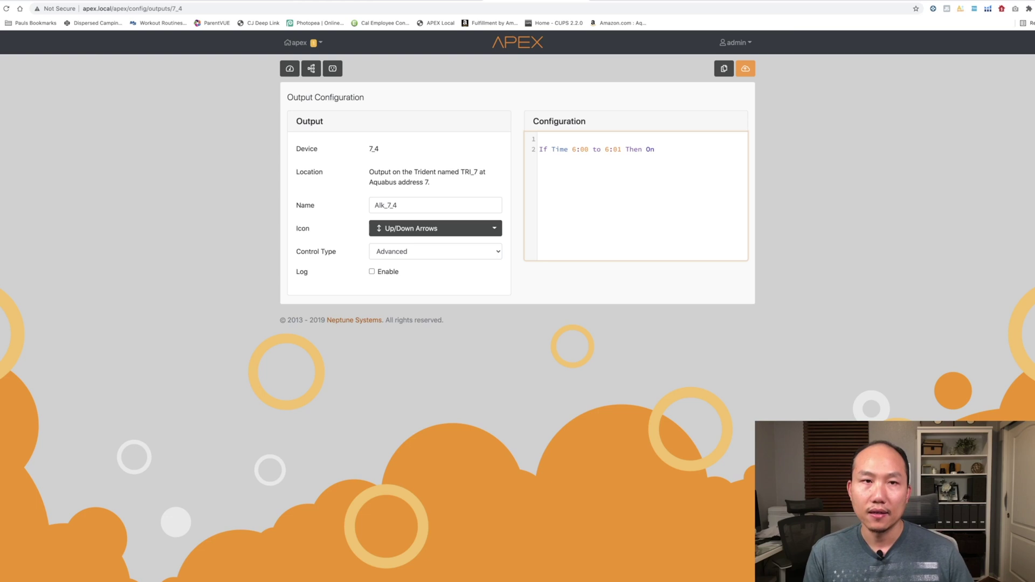
Check the example output configuration in the forum post, then return to the Apex 7_4 output page
click(147, 2)
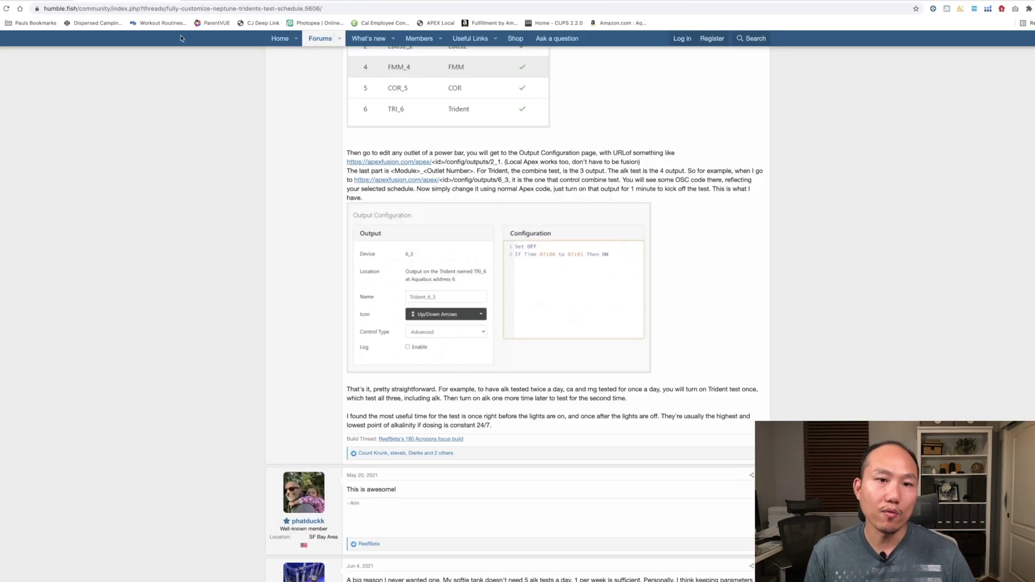
scroll(328, 297, down, 3)
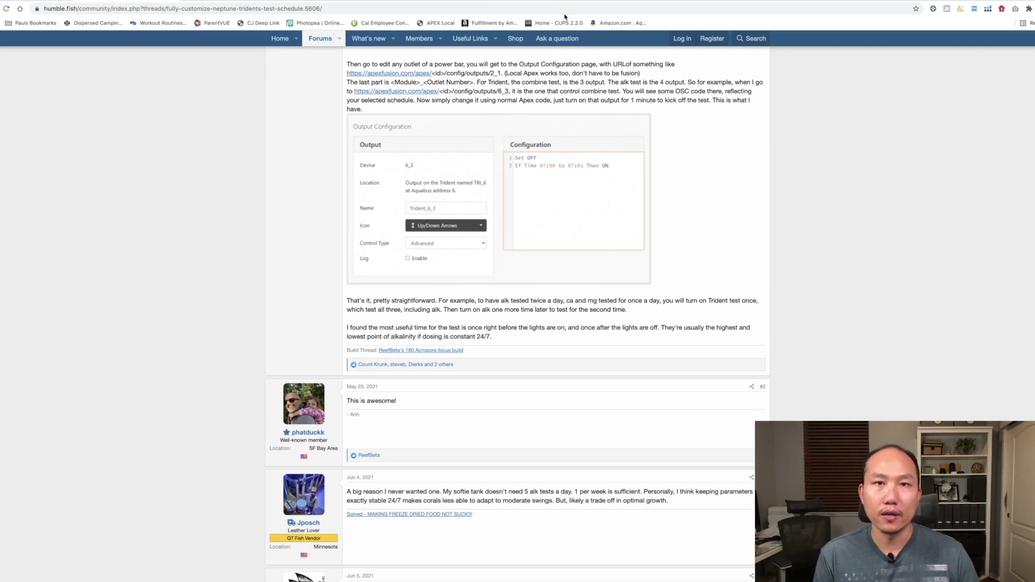
click(539, 1)
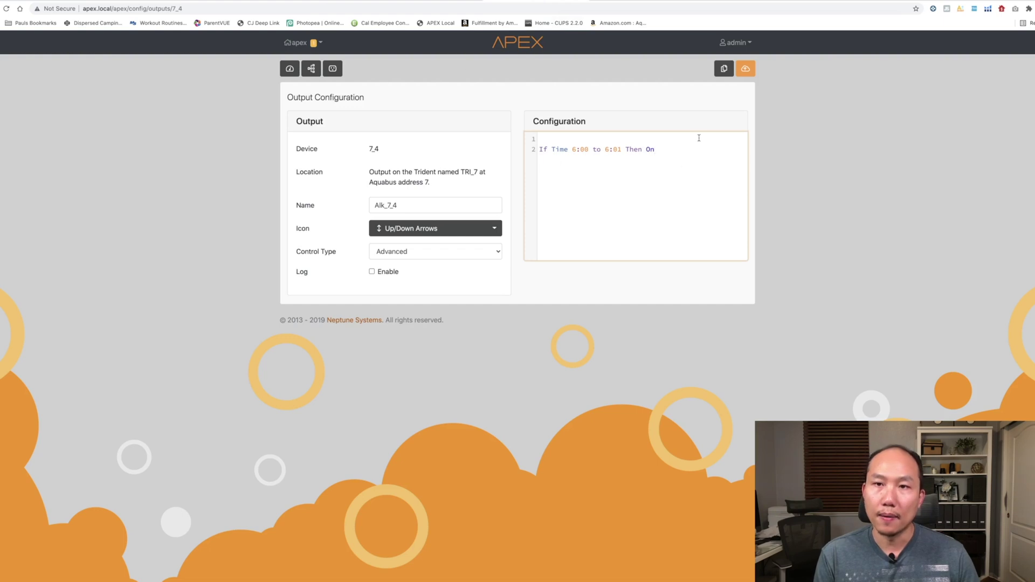
Send the alkalinity output's configuration with the 6:00 to 6:01 If Time line to the Apex
click(746, 71)
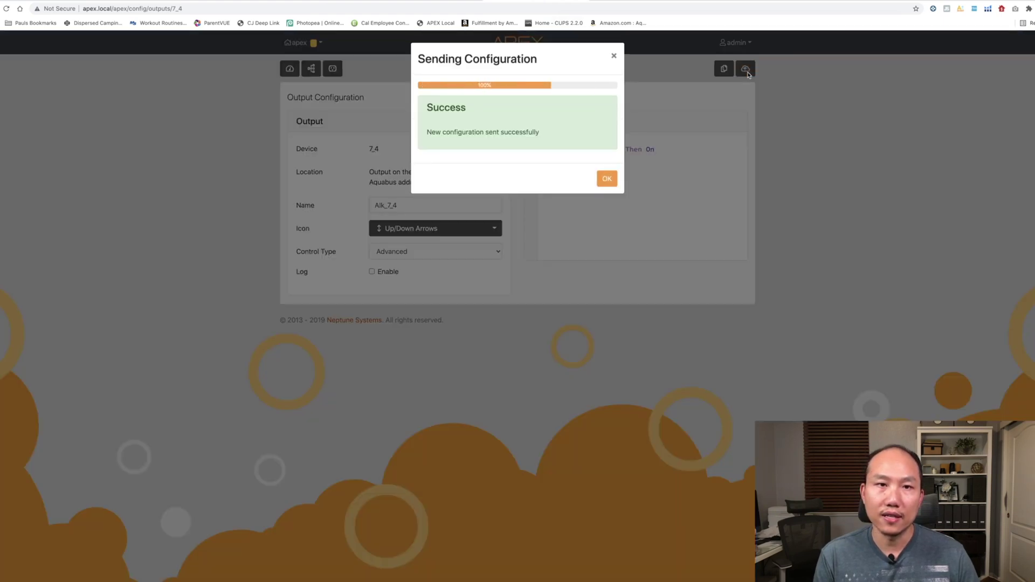
click(611, 179)
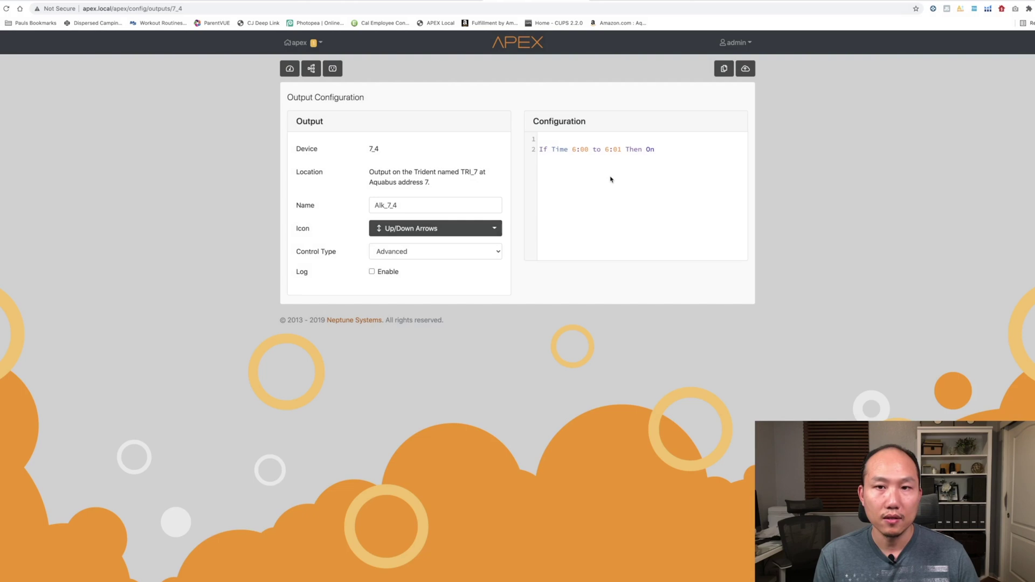
click(641, 161)
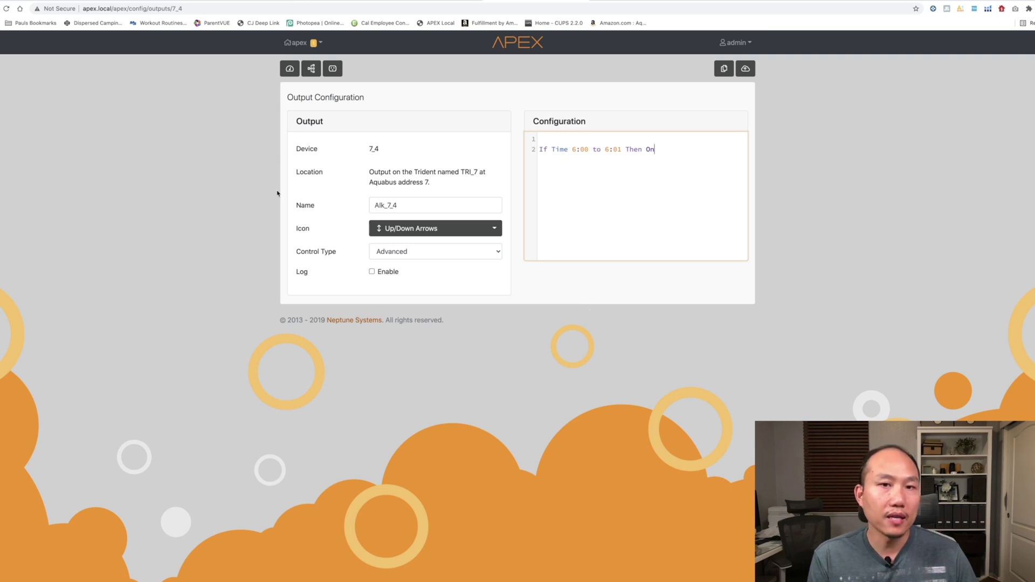
Restore the copied OSC line in the alkalinity output's code, delete the If Time line and send the configuration to the Apex
click(600, 140)
key(ctrl+v)
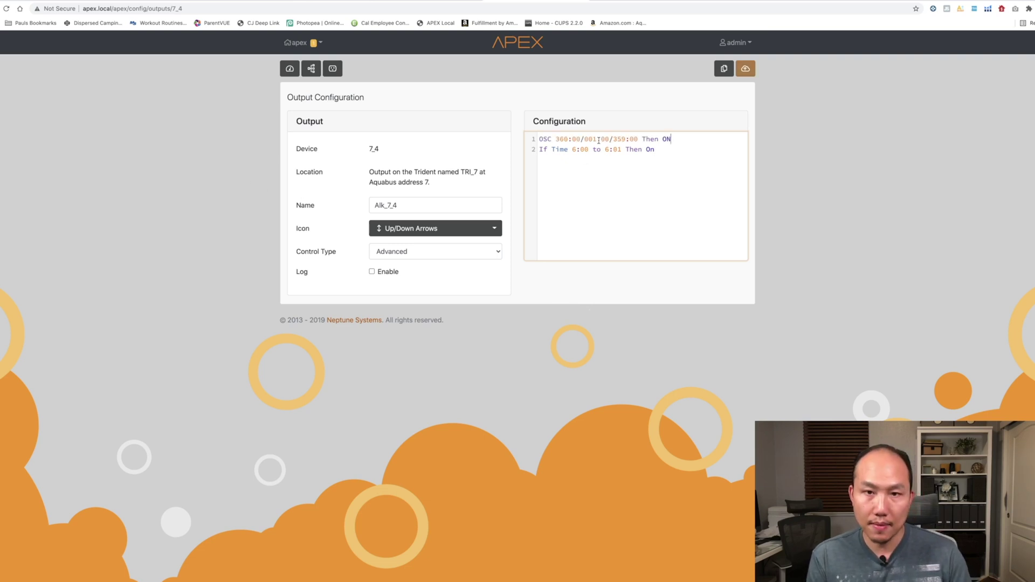
drag(664, 150, 538, 149)
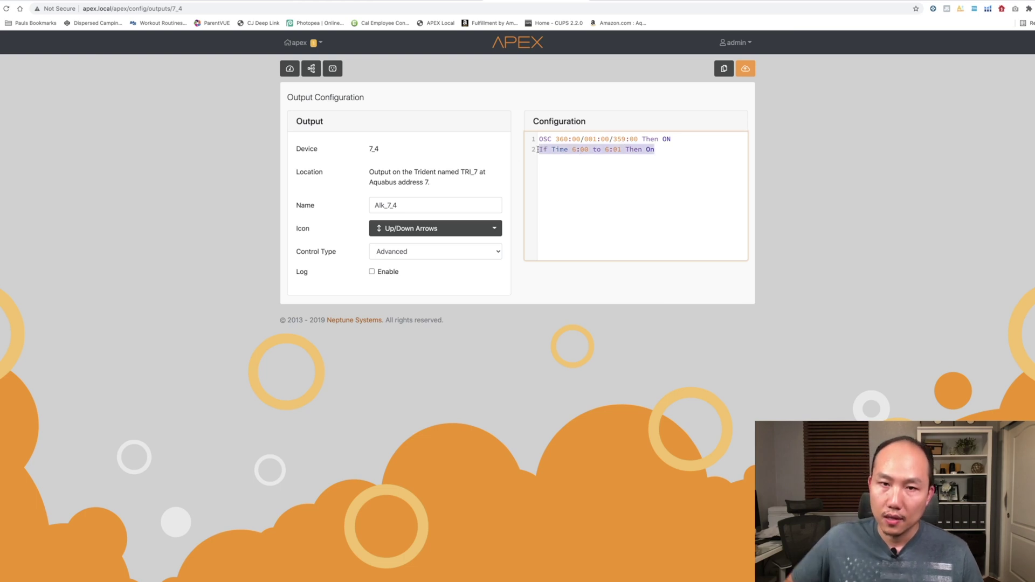
key(BackSpace)
click(746, 69)
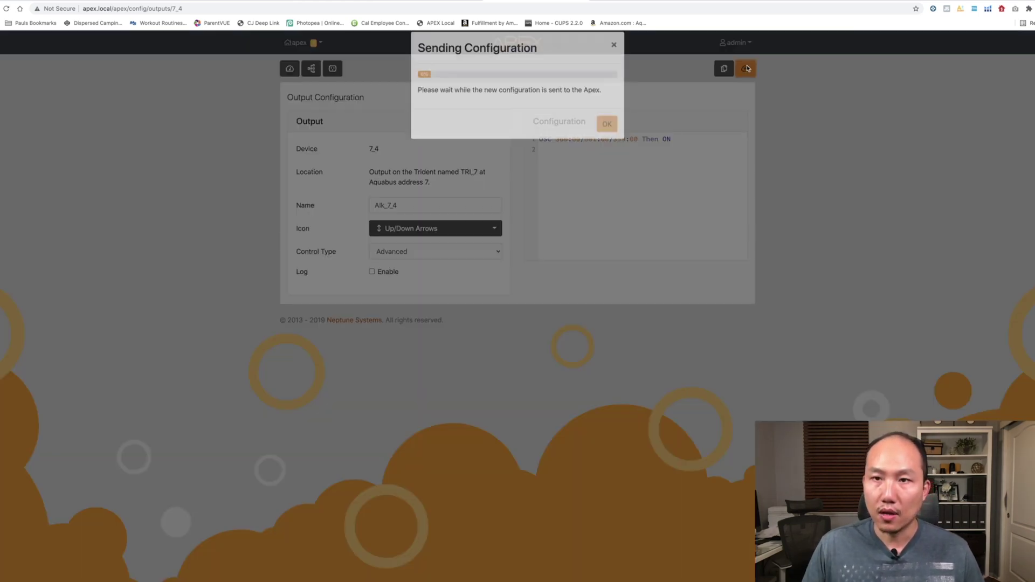
click(606, 183)
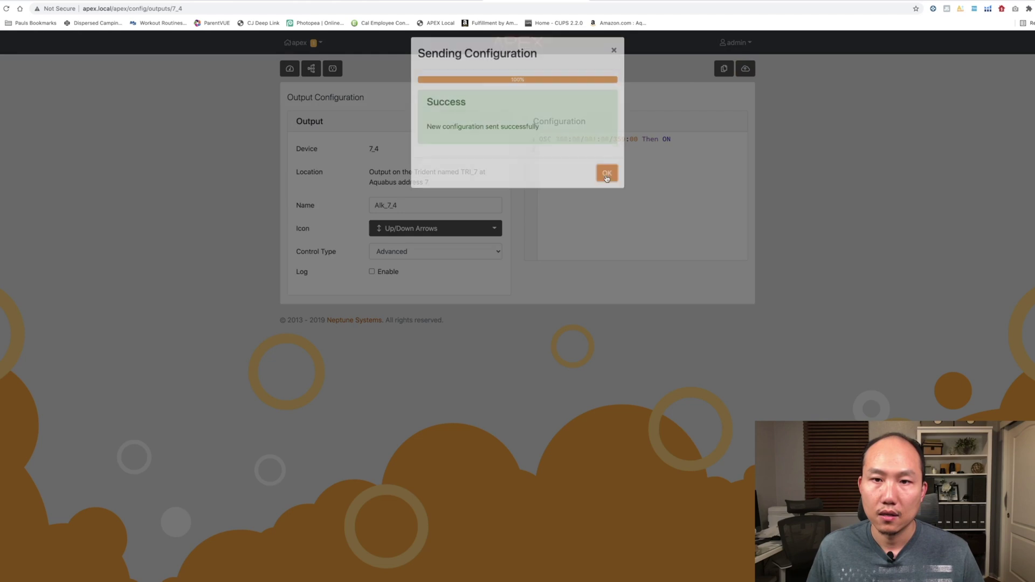
Open the 7_3 output and replace its code with "If Time 7:00 to 7:01 Then ON", "If DoW ------S Then ON" and "If DoW SMTWTF- Then OFF"
drag(179, 8, 197, 8)
text(3)
key(Return)
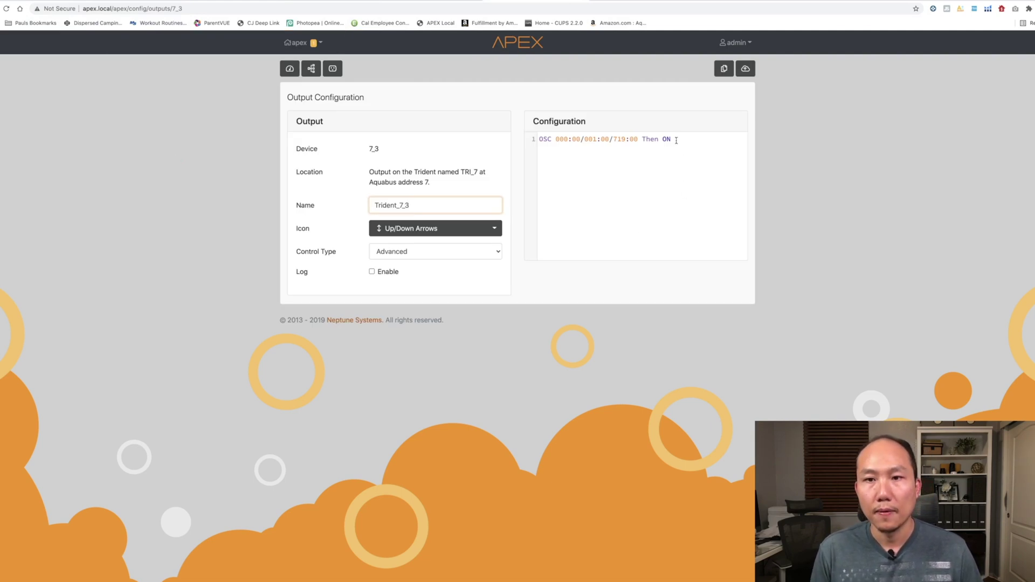
click(572, 166)
key(ctrl+a)
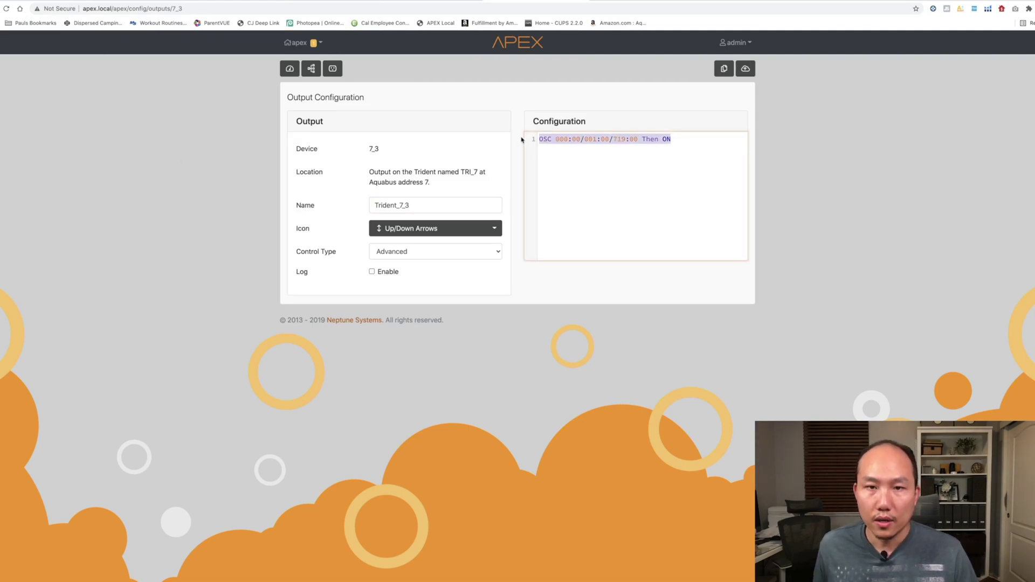
text(If Time 7:00 to 7:01 Then ON If DoW ------S Then ON If DoW SMTWTF- Then OFF)
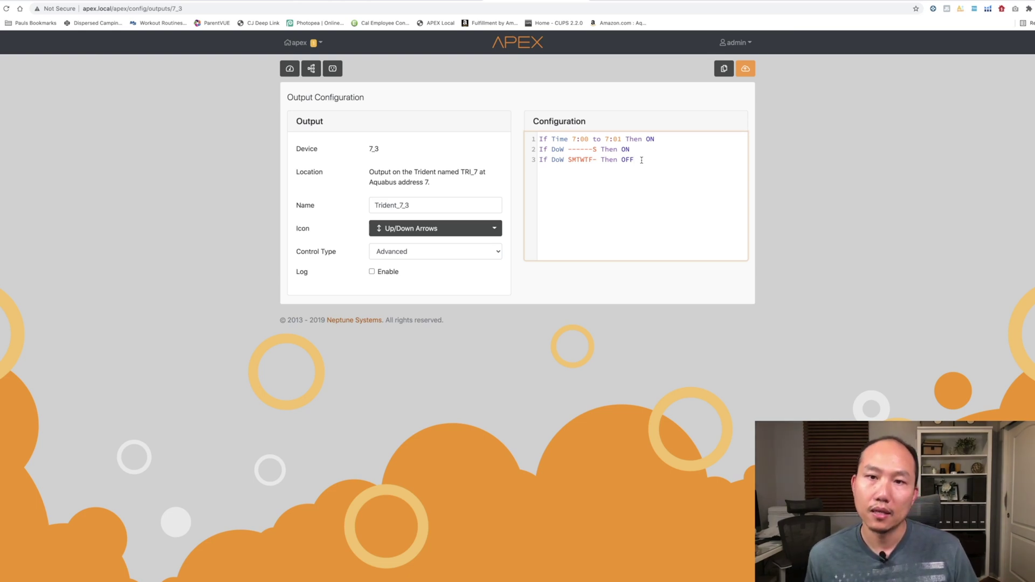
Delete the "If DoW SMTWTF- Then OFF" line from output 7_3 and send the configuration to the Apex
drag(642, 160, 533, 162)
key(BackSpace)
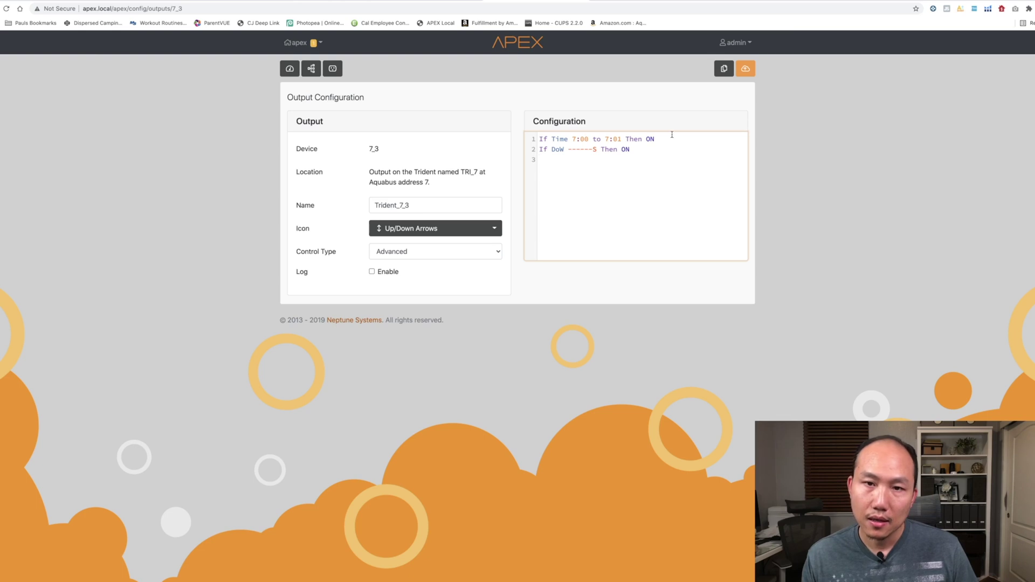
click(746, 68)
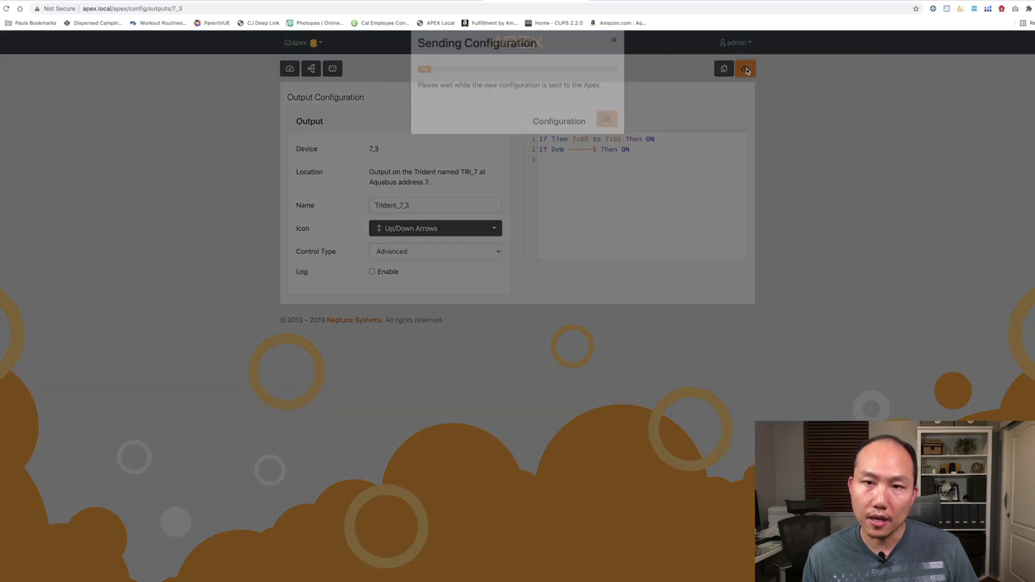
click(607, 179)
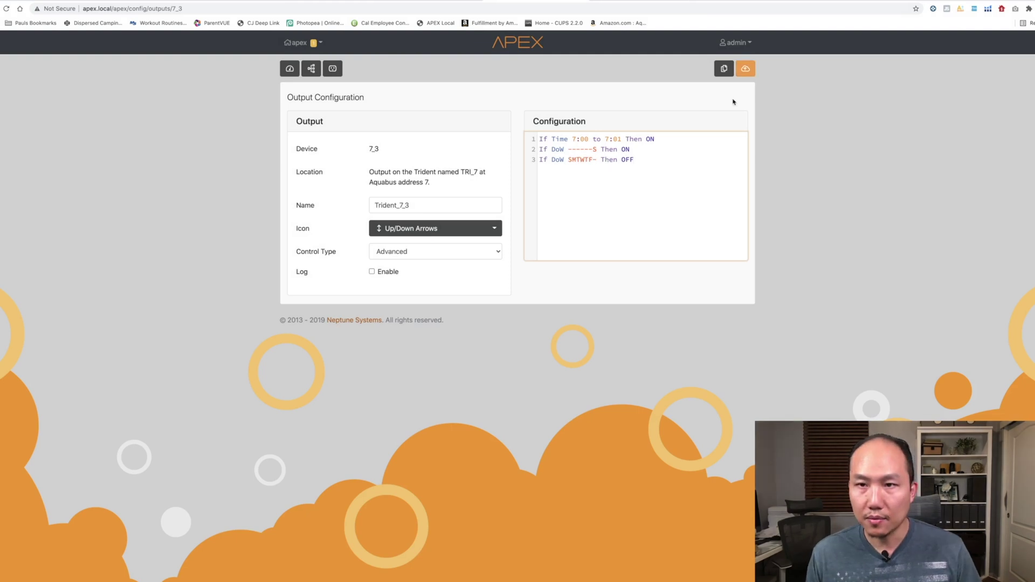
Send output 7_3's configuration with its If Time line and both day-of-week lines to the Apex
click(746, 68)
click(607, 178)
Review output 7_3's name and go through its If Time line and its two day-of-week lines
drag(415, 208, 370, 203)
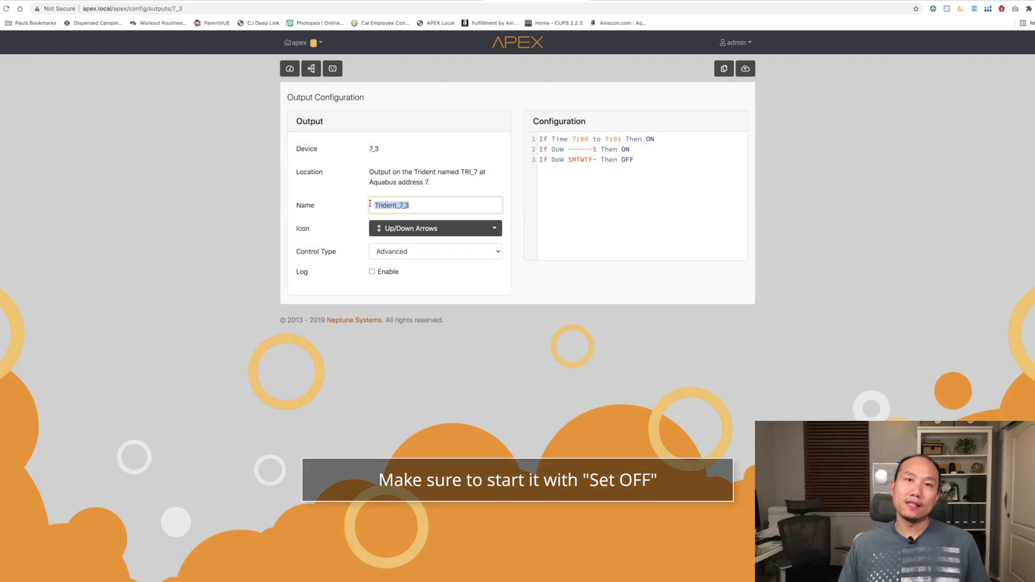
click(622, 179)
drag(547, 139, 658, 140)
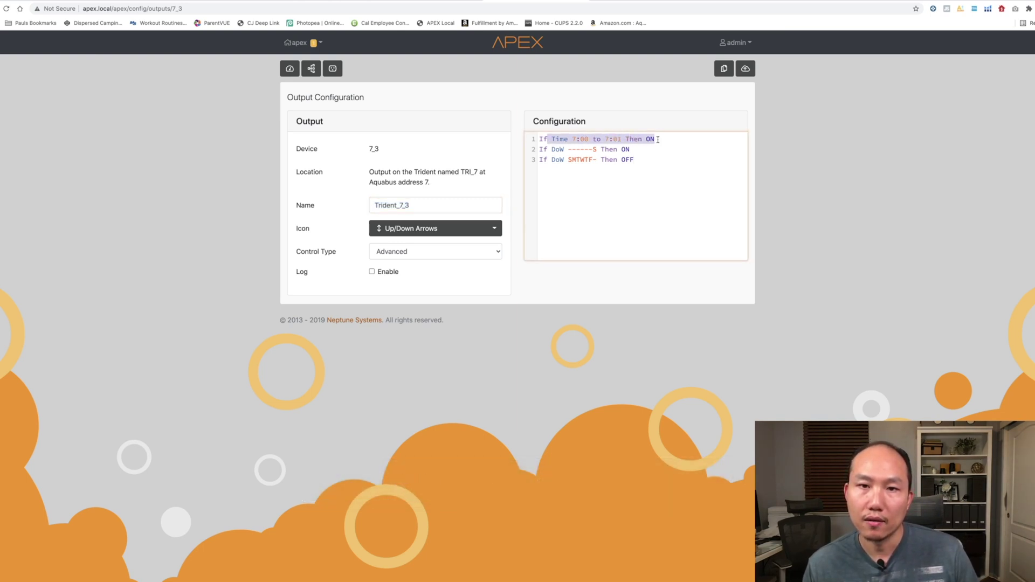
drag(540, 149, 629, 150)
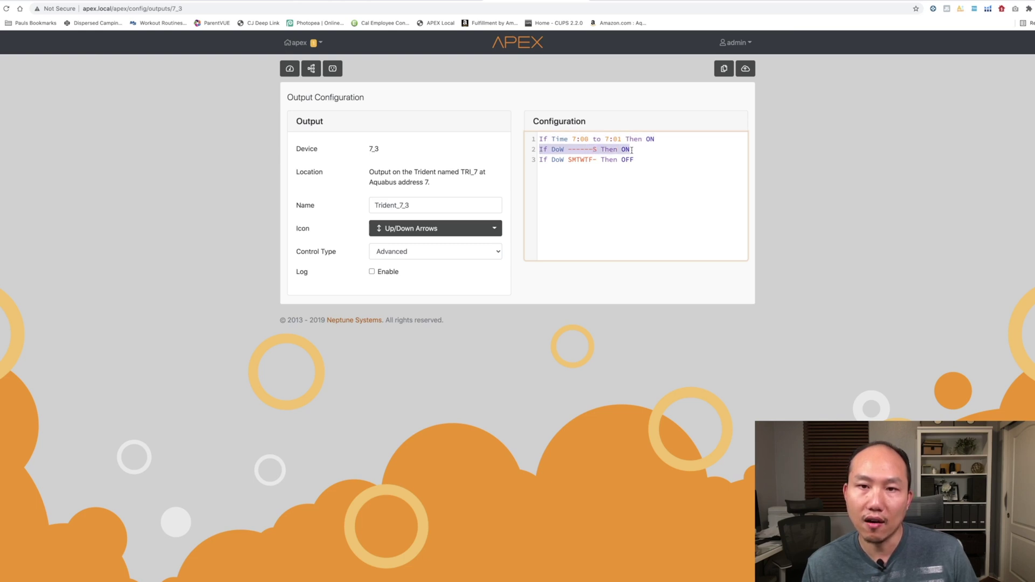
drag(556, 160, 639, 161)
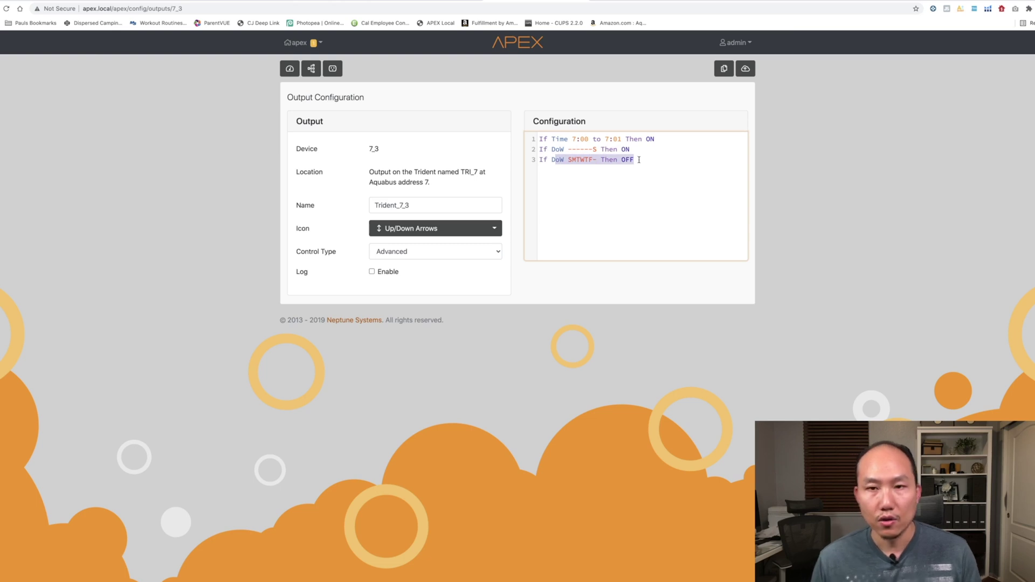
click(639, 160)
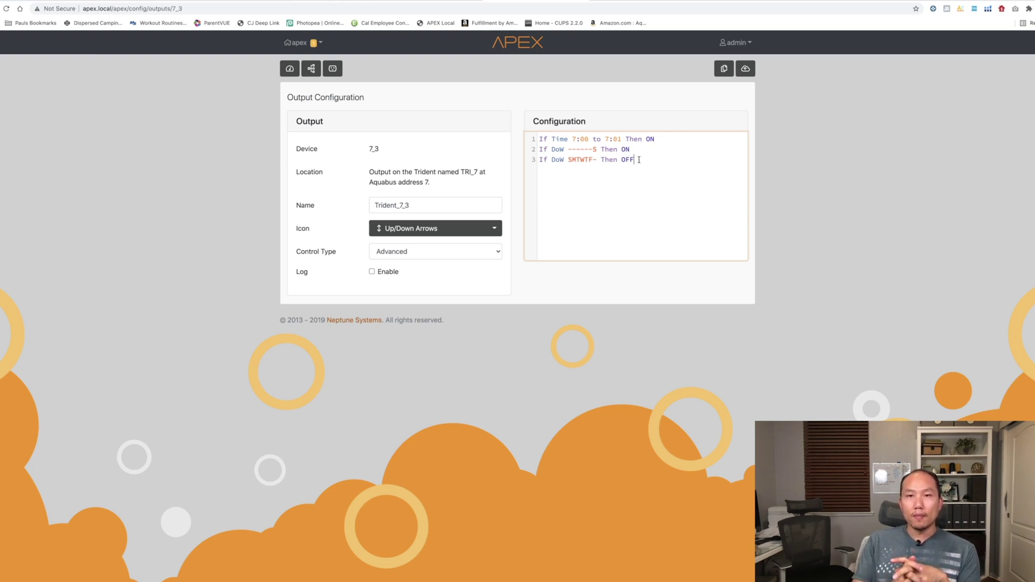
drag(638, 160, 545, 132)
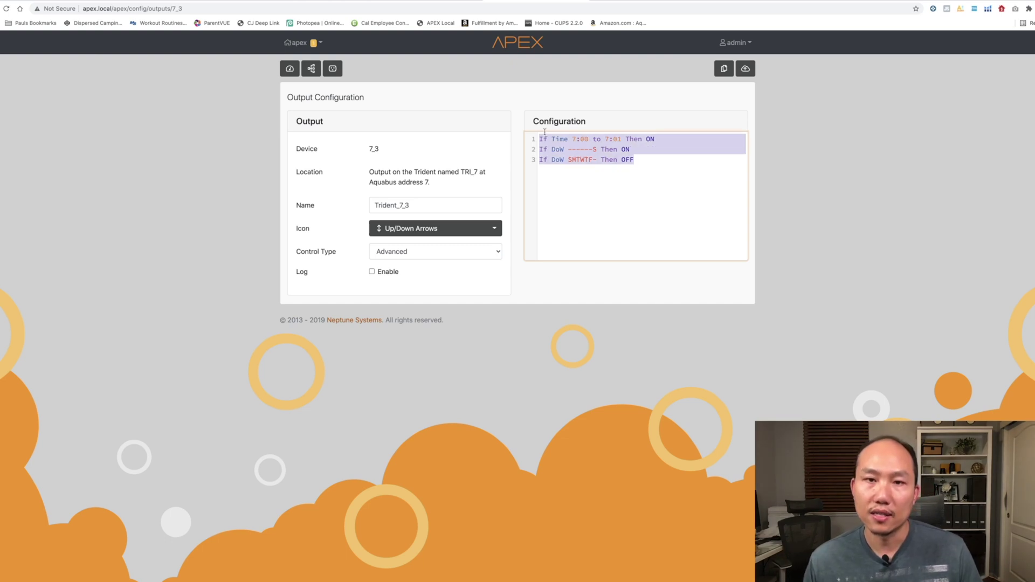
click(667, 174)
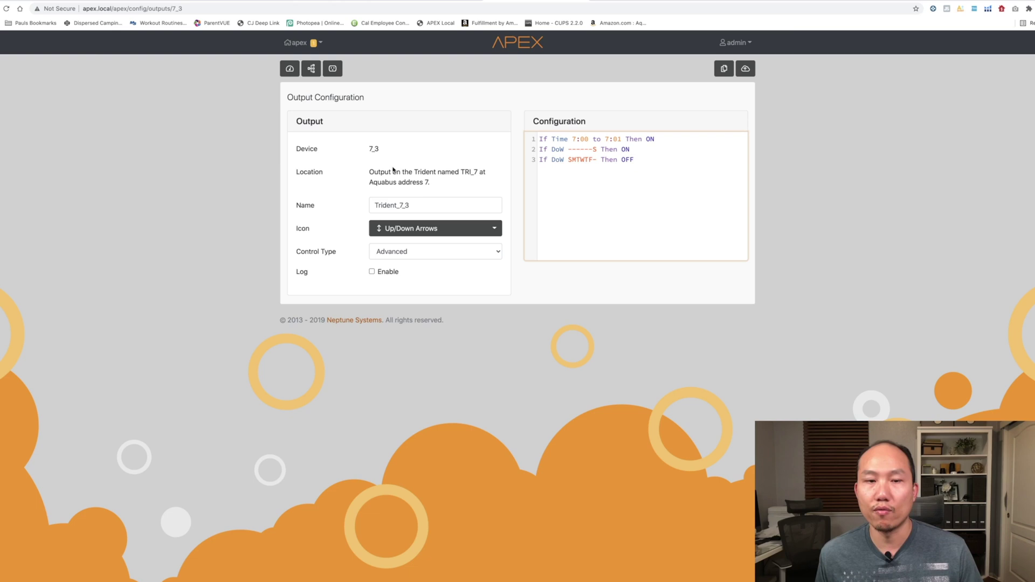
drag(635, 160, 537, 140)
click(665, 169)
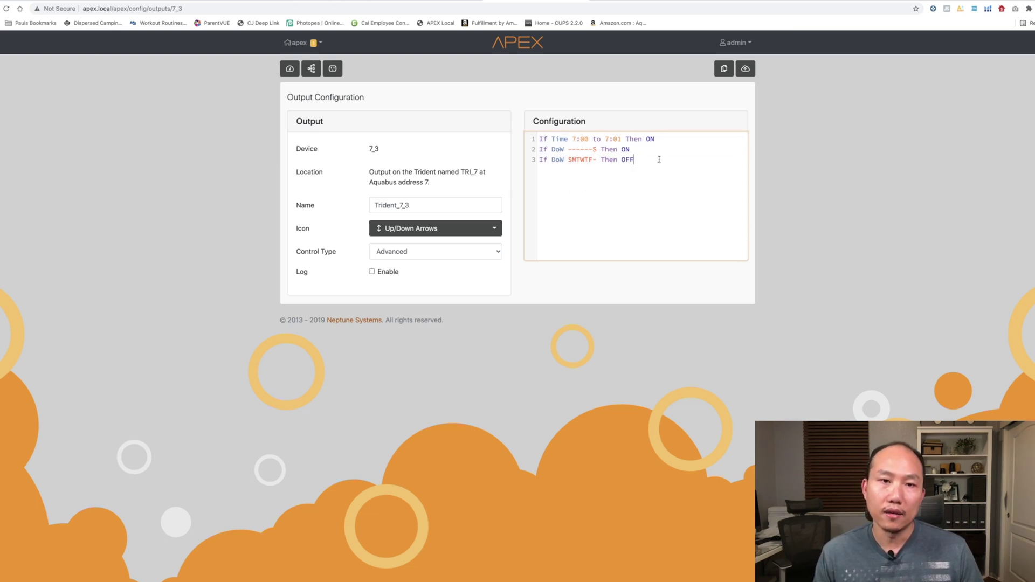
drag(408, 204, 383, 206)
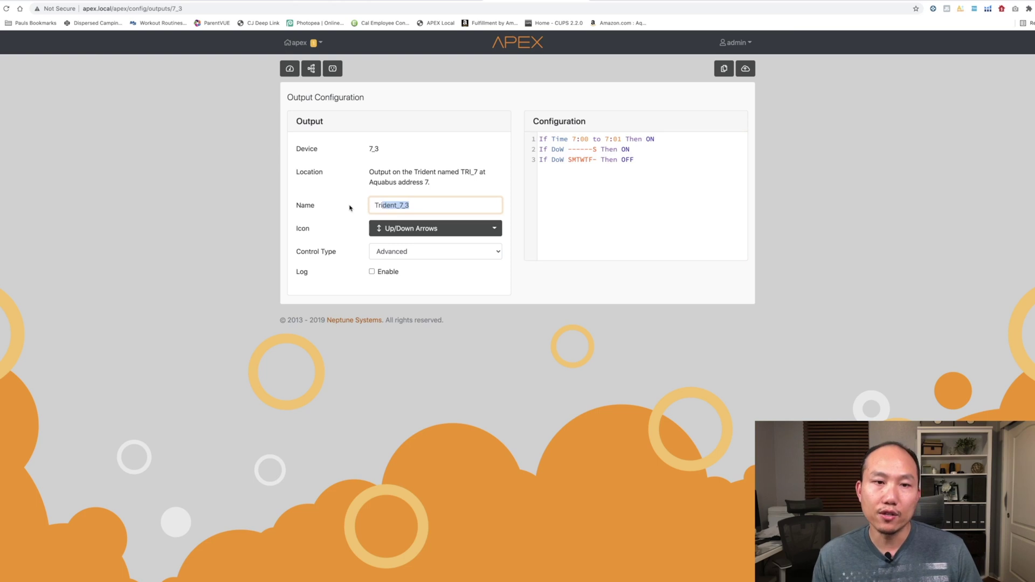
click(426, 207)
click(432, 182)
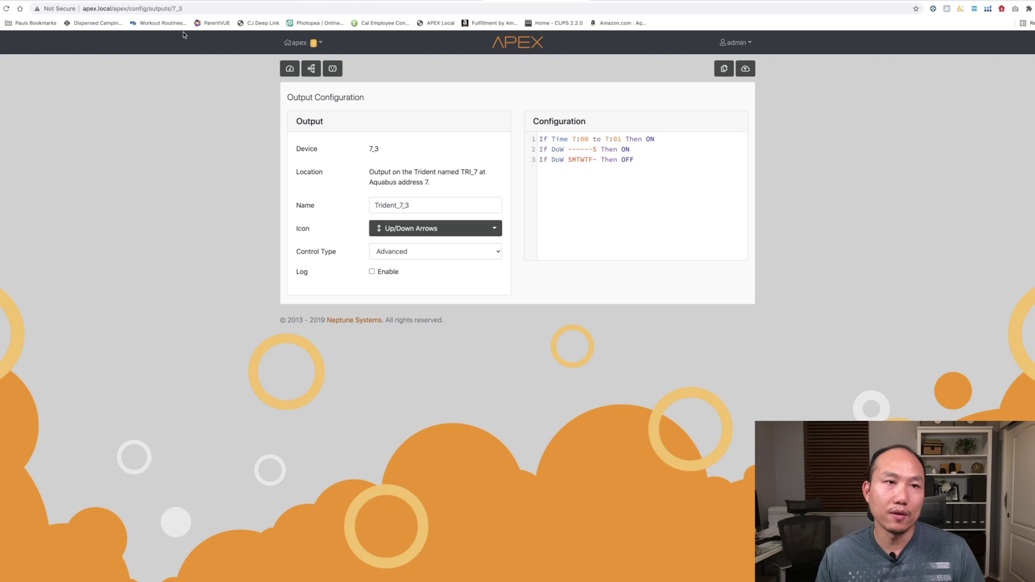
Return to the 7_4 output and delete all code below the "If Time 07:00 to 07:01 Then ON" line
click(182, 8)
click(183, 8)
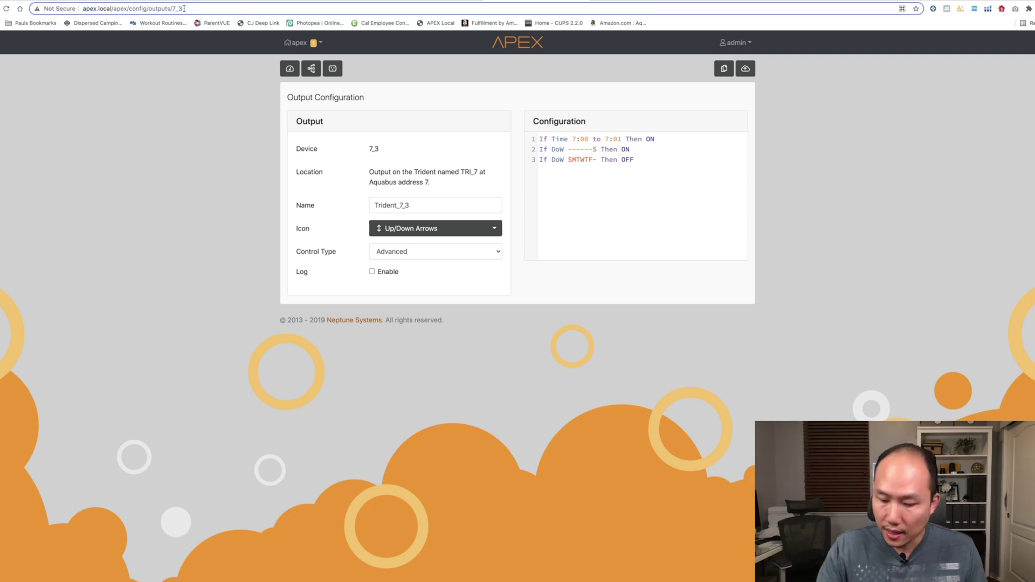
key(BackSpace)
text(4)
key(Return)
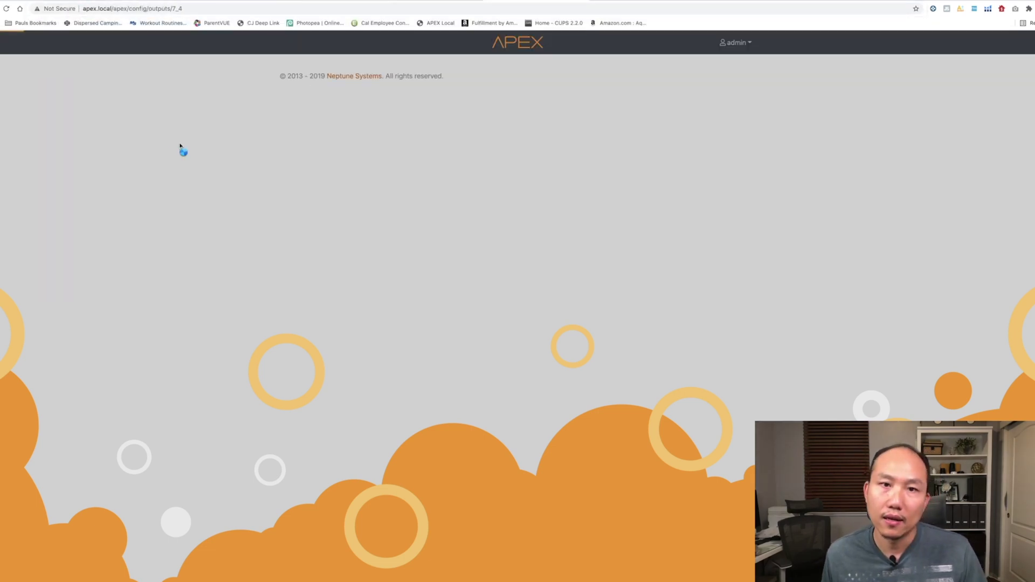
drag(635, 159, 536, 151)
key(BackSpace)
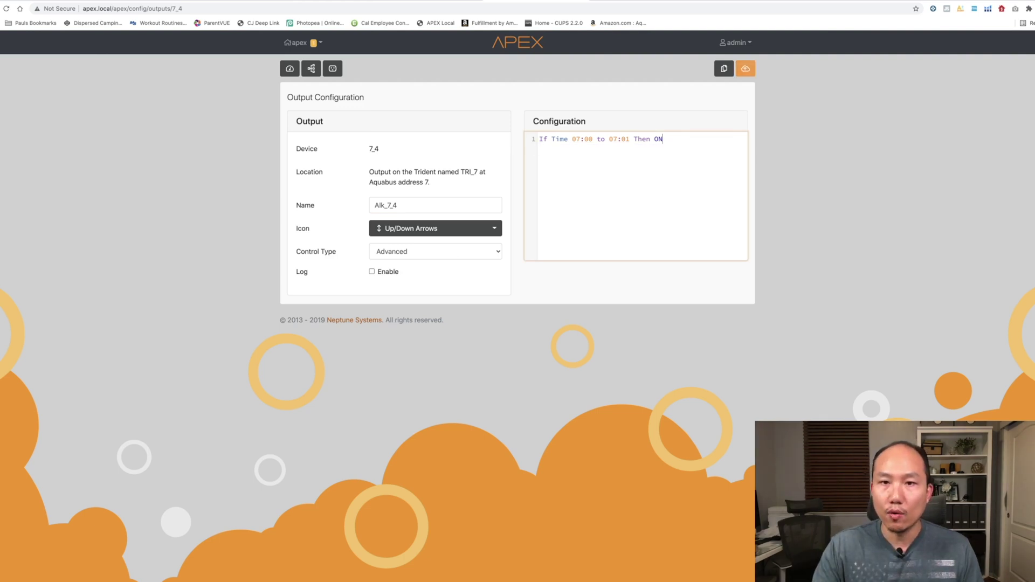
Duplicate the If Time line onto a second line in the alkalinity output's code
drag(679, 142, 544, 132)
key(ctrl+c)
click(623, 151)
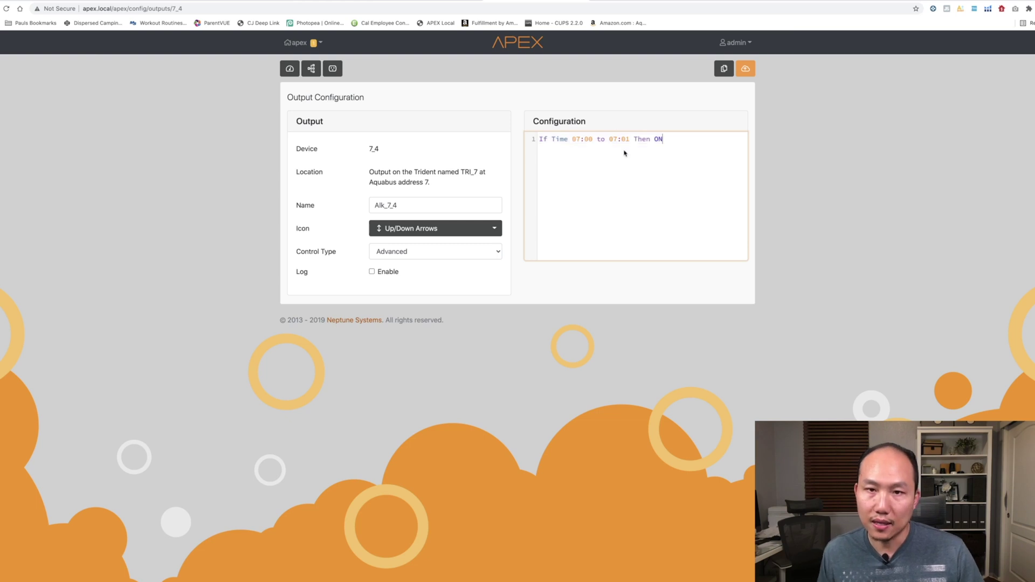
key(ctrl+v)
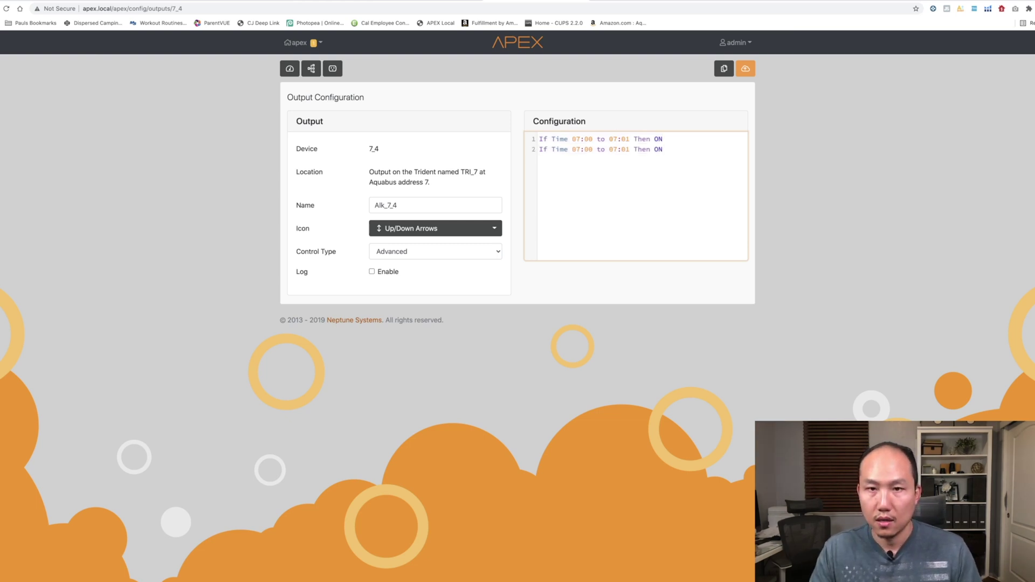
Change the second If Time line of the alkalinity output to run from 20:00 to 20:01
click(581, 149)
key(BackSpace)
key(BackSpace)
text(20)
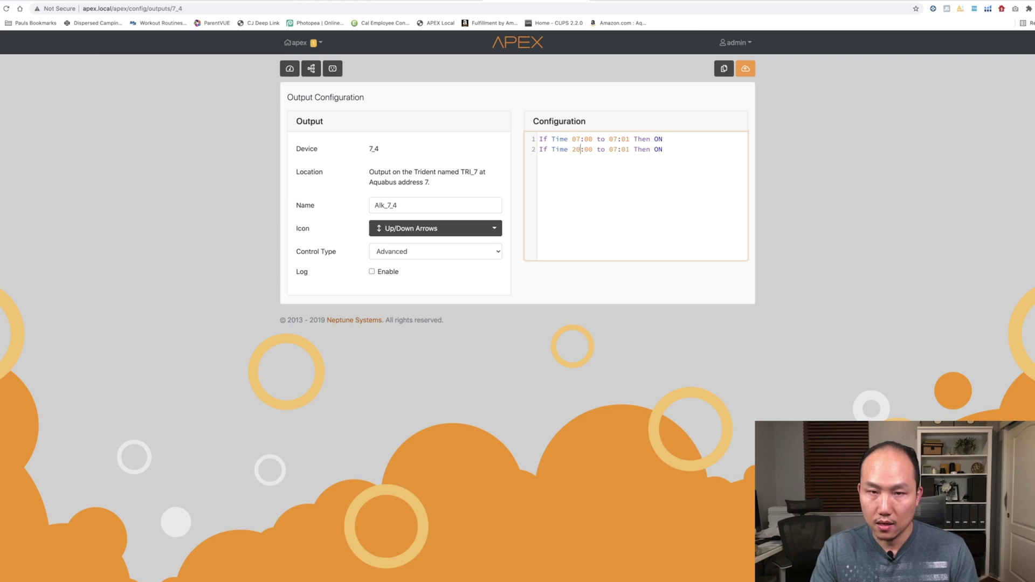
click(618, 151)
key(BackSpace)
key(BackSpace)
text(20)
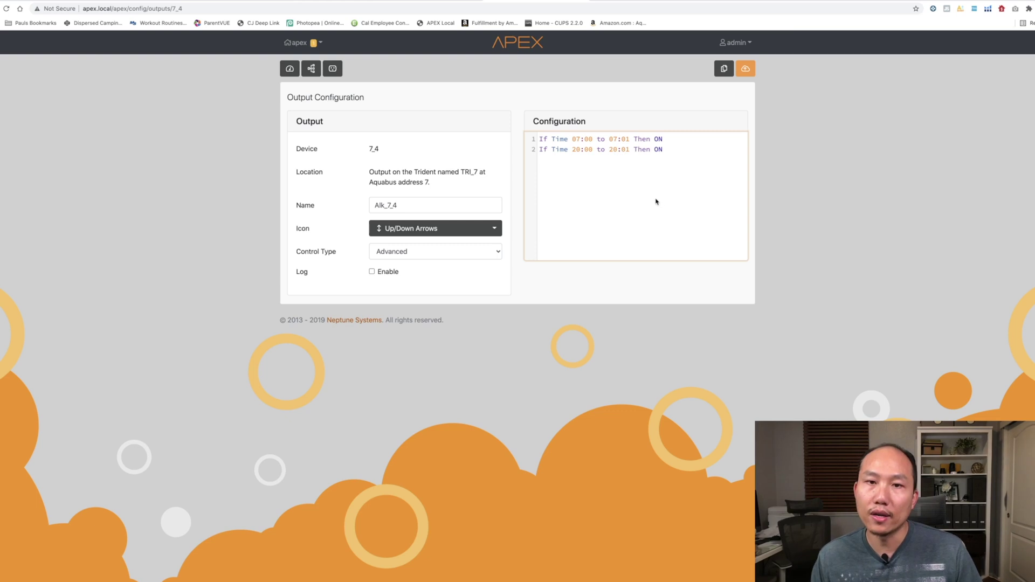
Send output 7_4's configuration with its two If Time lines to the Apex
click(824, 190)
click(743, 72)
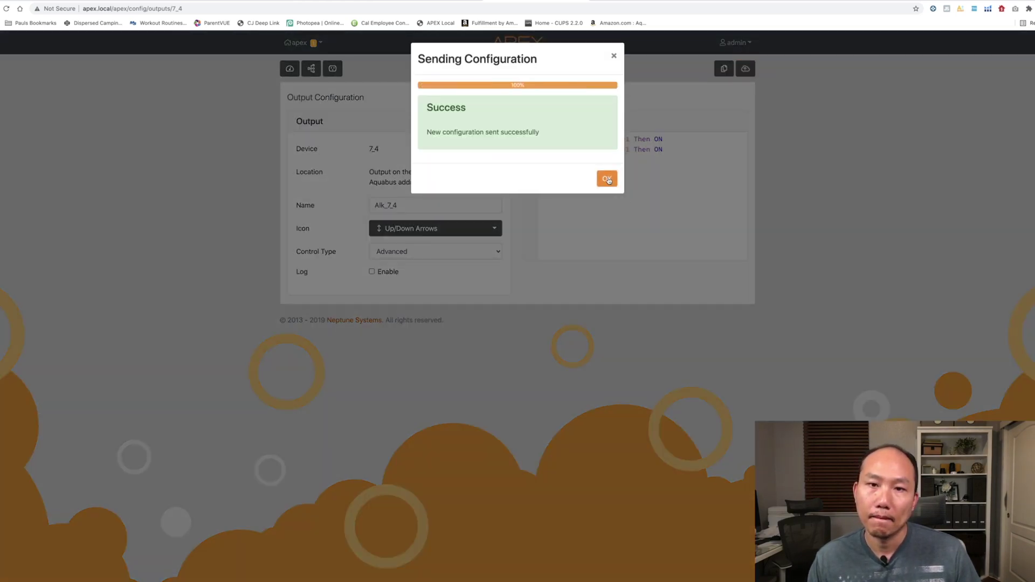
click(607, 179)
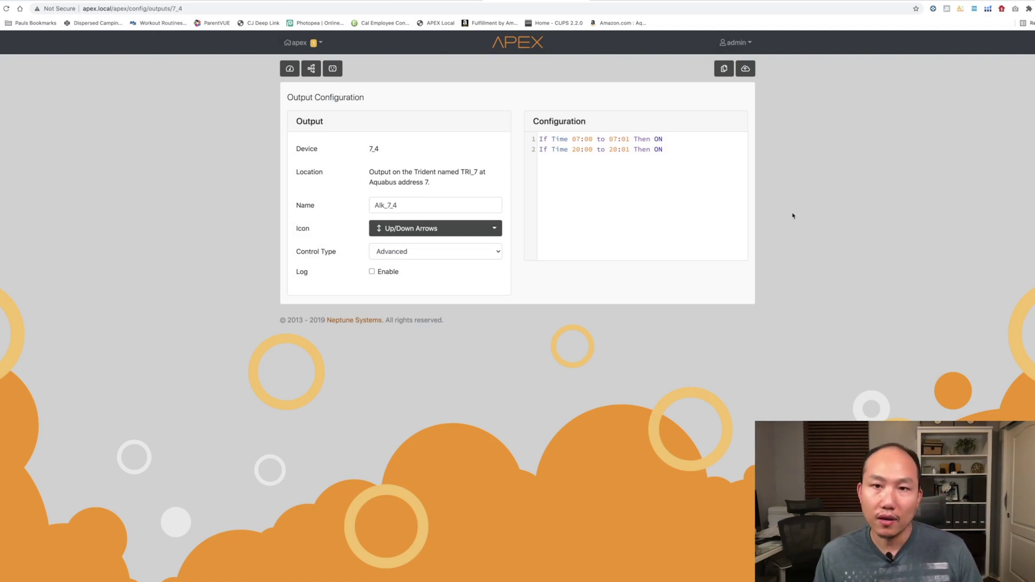
Go through the morning and evening If Time lines in the alkalinity output's code
drag(664, 151, 531, 139)
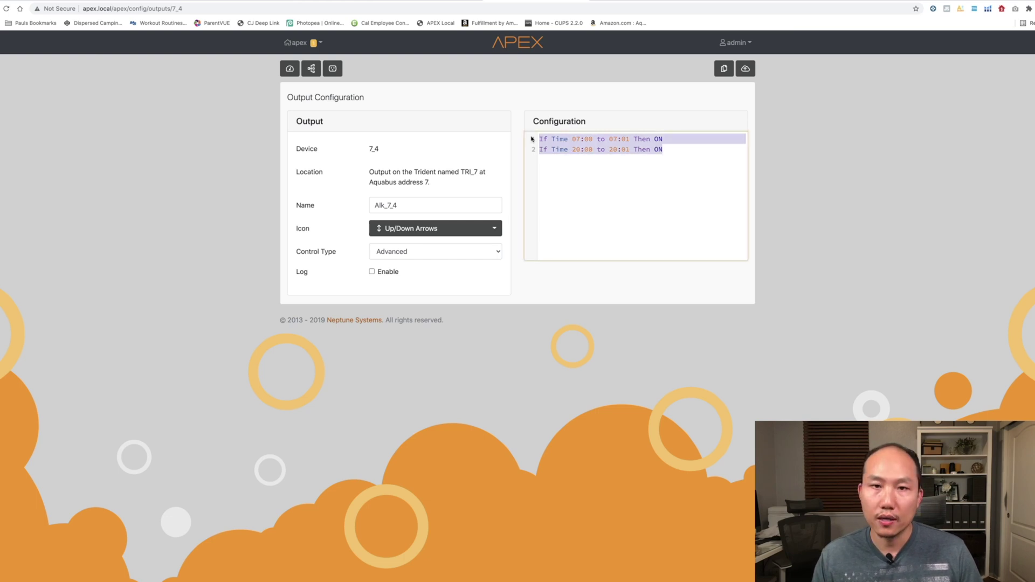
click(720, 150)
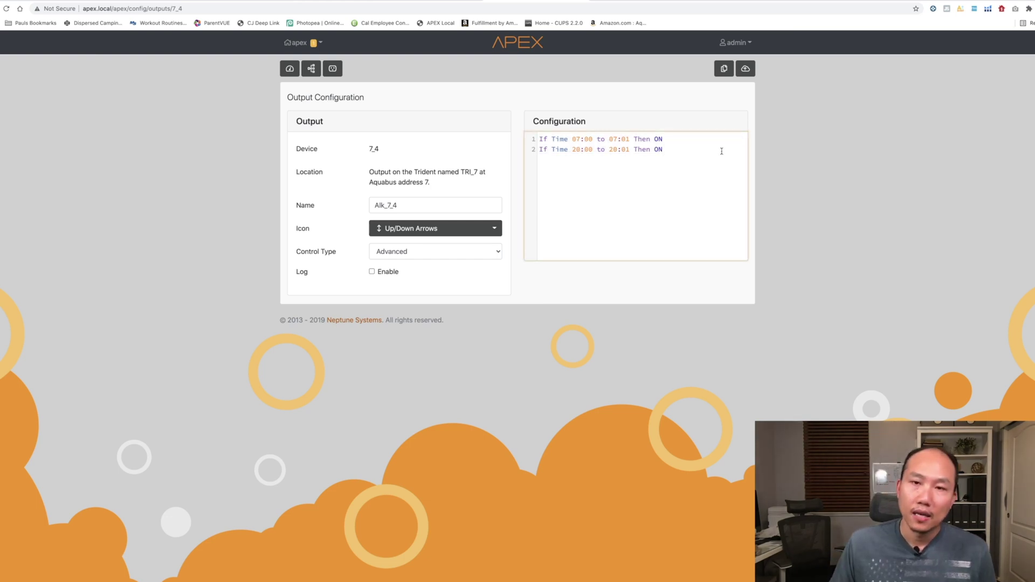
drag(680, 152, 534, 153)
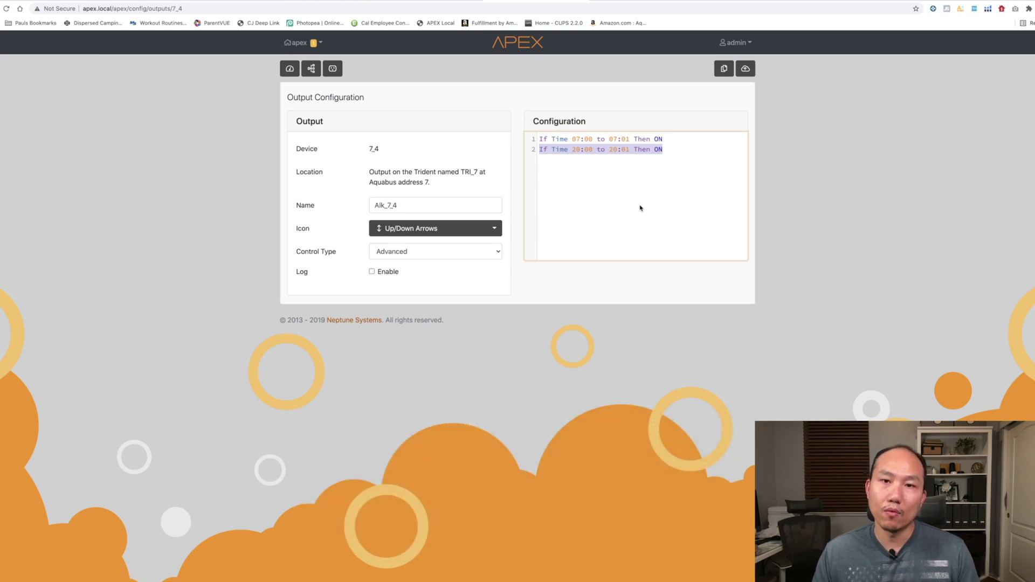
click(657, 174)
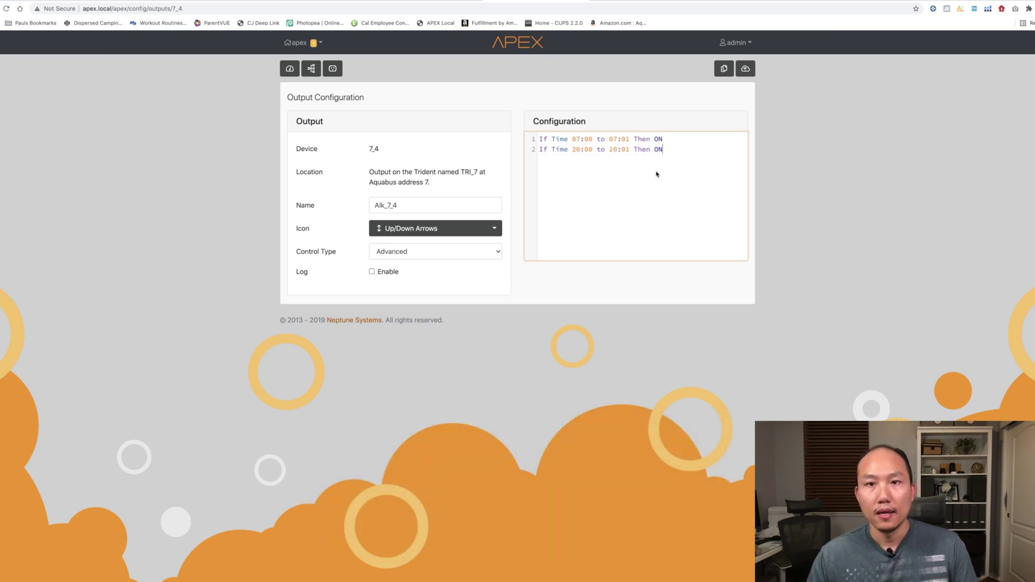
drag(663, 149, 538, 146)
click(674, 151)
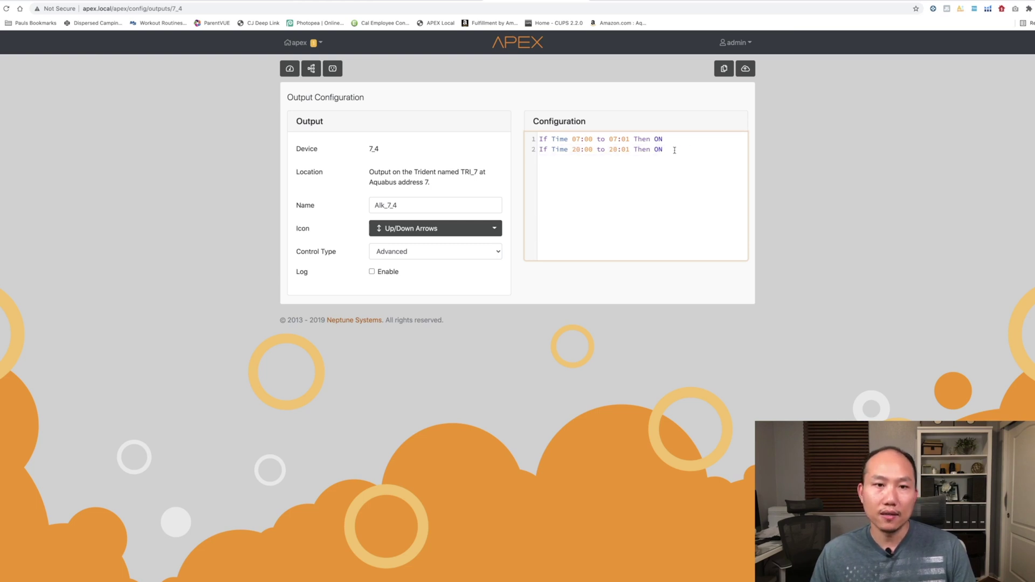
drag(674, 150, 542, 136)
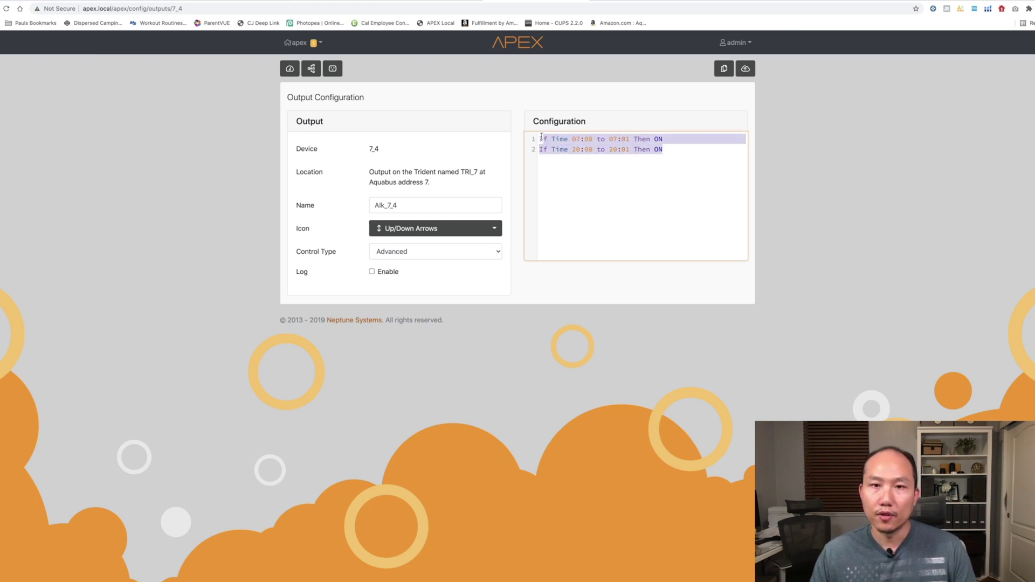
click(541, 139)
drag(691, 147, 537, 136)
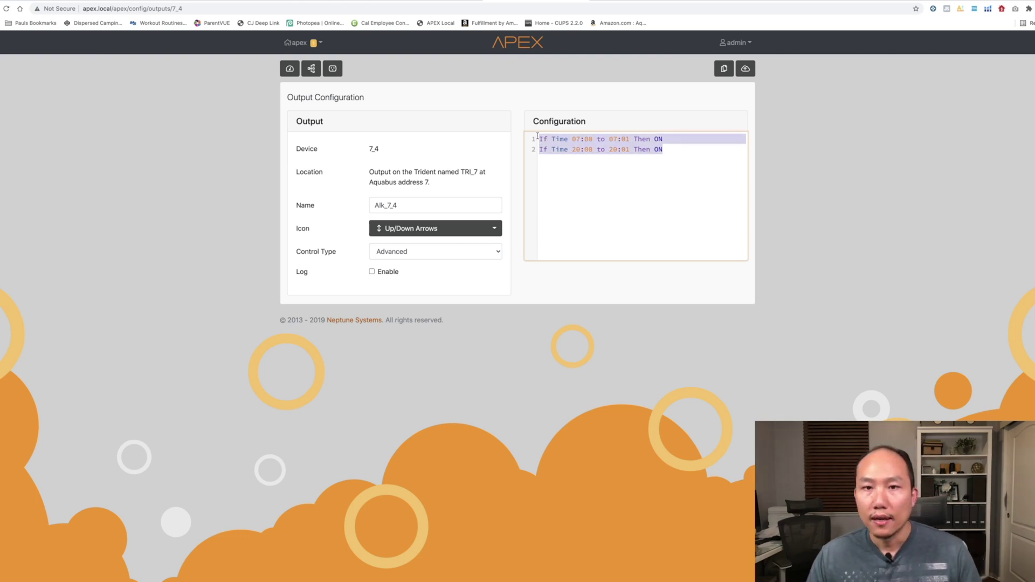
click(640, 171)
drag(664, 149, 544, 139)
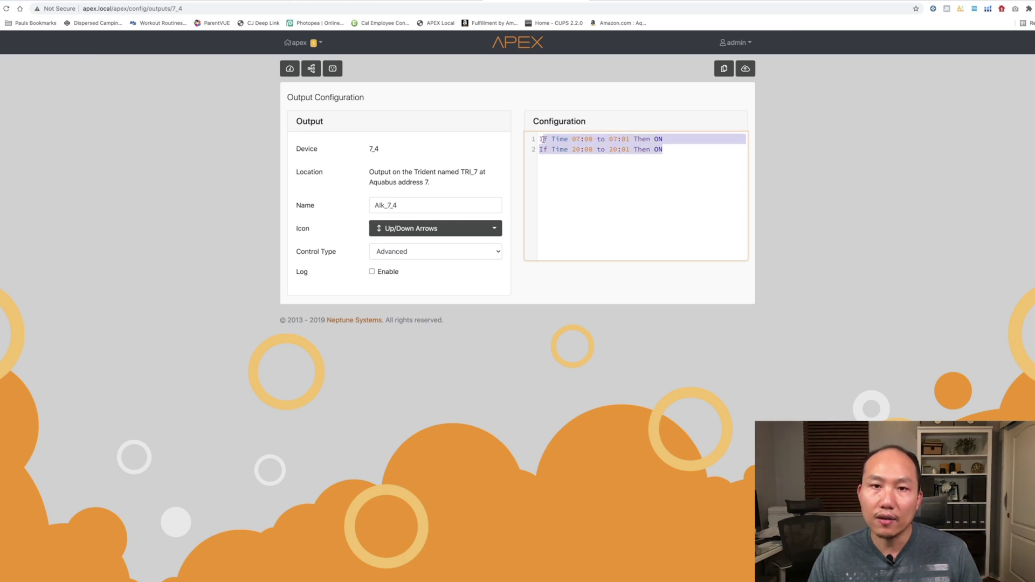
click(550, 139)
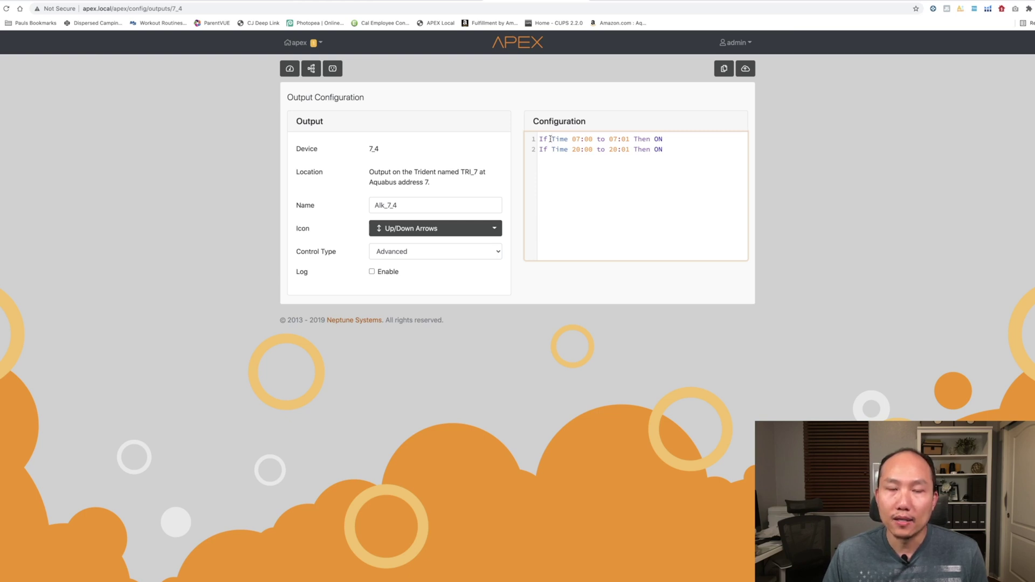
drag(669, 154, 536, 142)
click(669, 151)
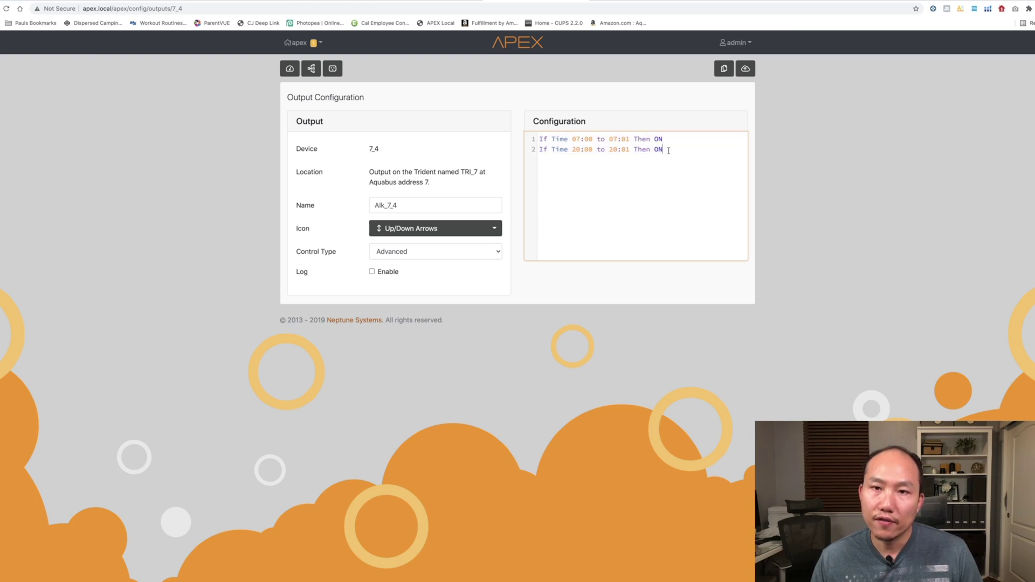
Change the alkalinity output's first If Time line to 010:00 to 010:01 and send the configuration to the Apex
key(super+z)
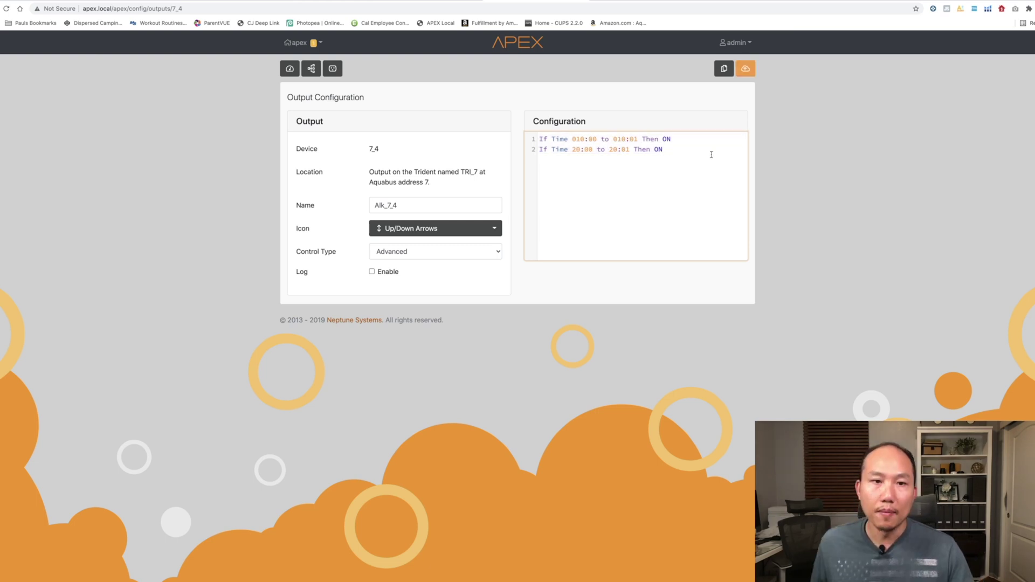
click(782, 184)
click(750, 72)
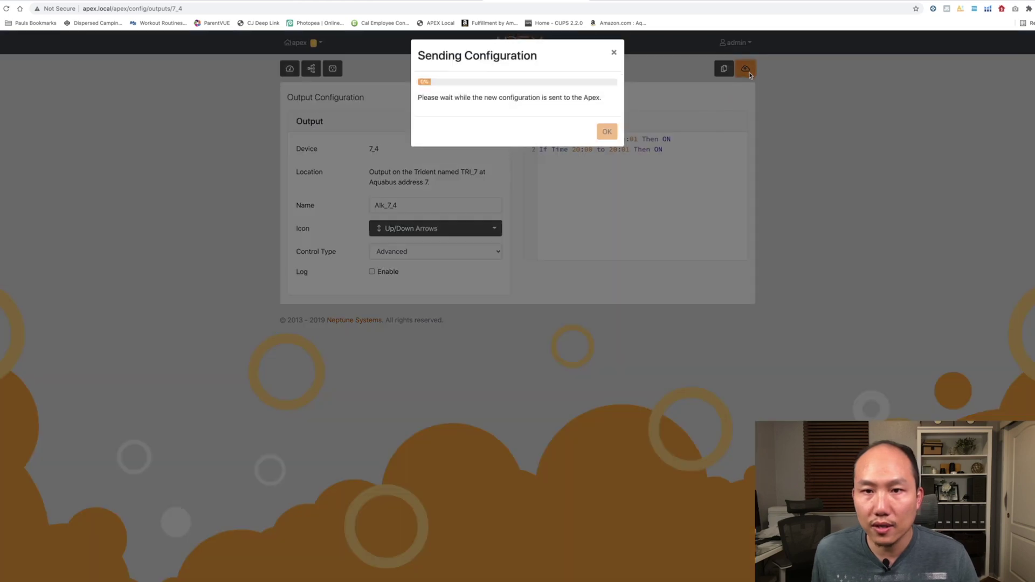
click(605, 178)
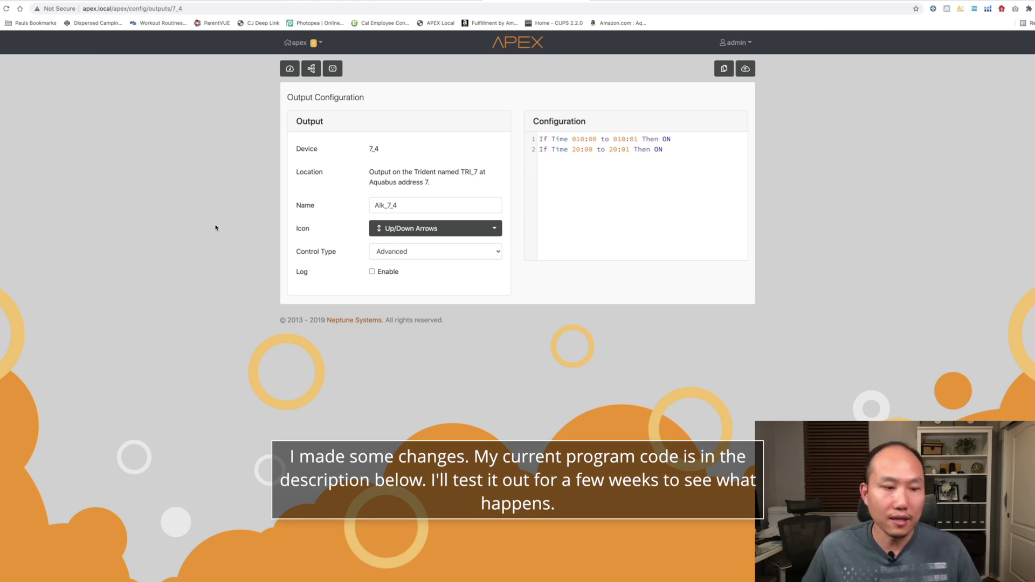
Return to the Apex dashboard and view the Trident's readings and output states
click(295, 73)
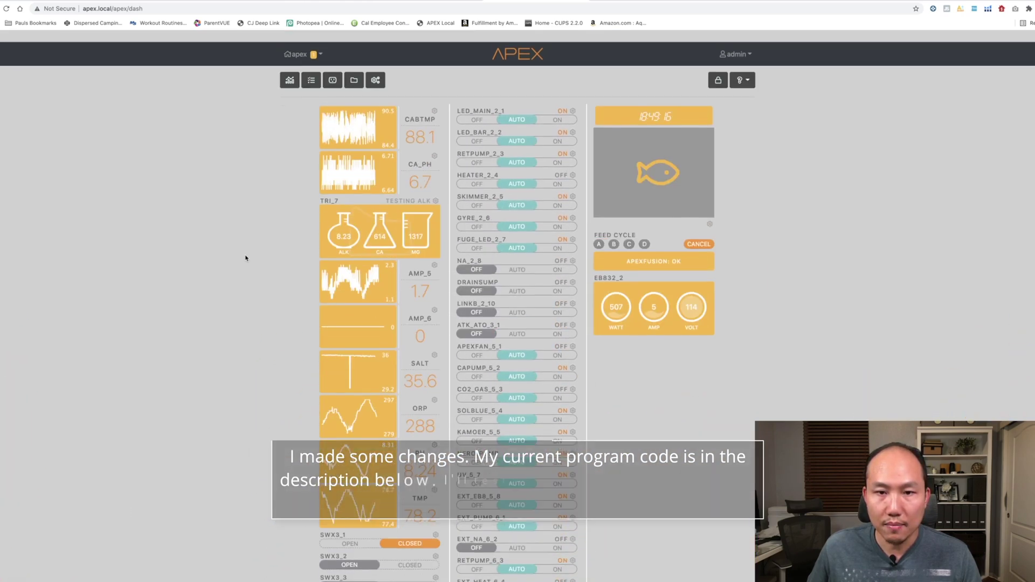
scroll(245, 258, down, 1)
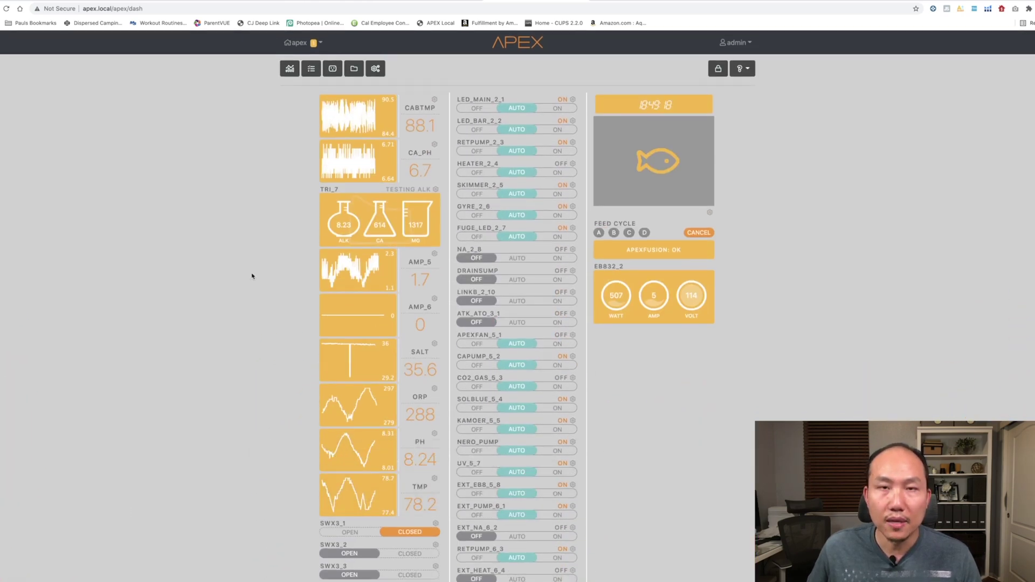